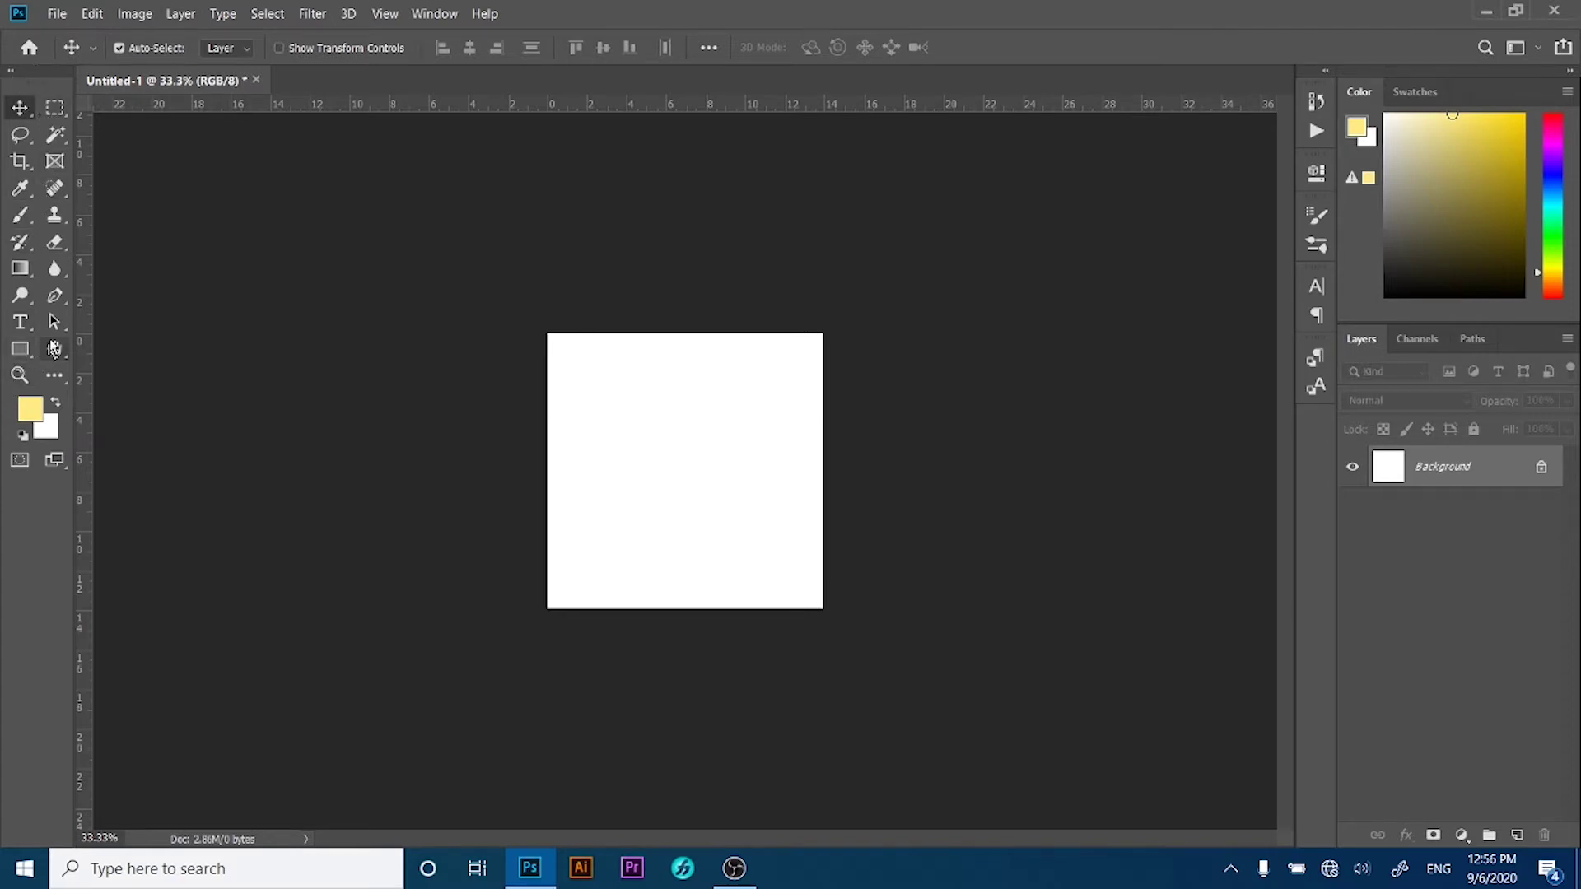
Float the tools panel, browse the move, marquee and lasso tool groups, then dock it back.
{"action": "left_click_drag", "start_coordinate": [37, 82], "coordinate": [576, 204]}
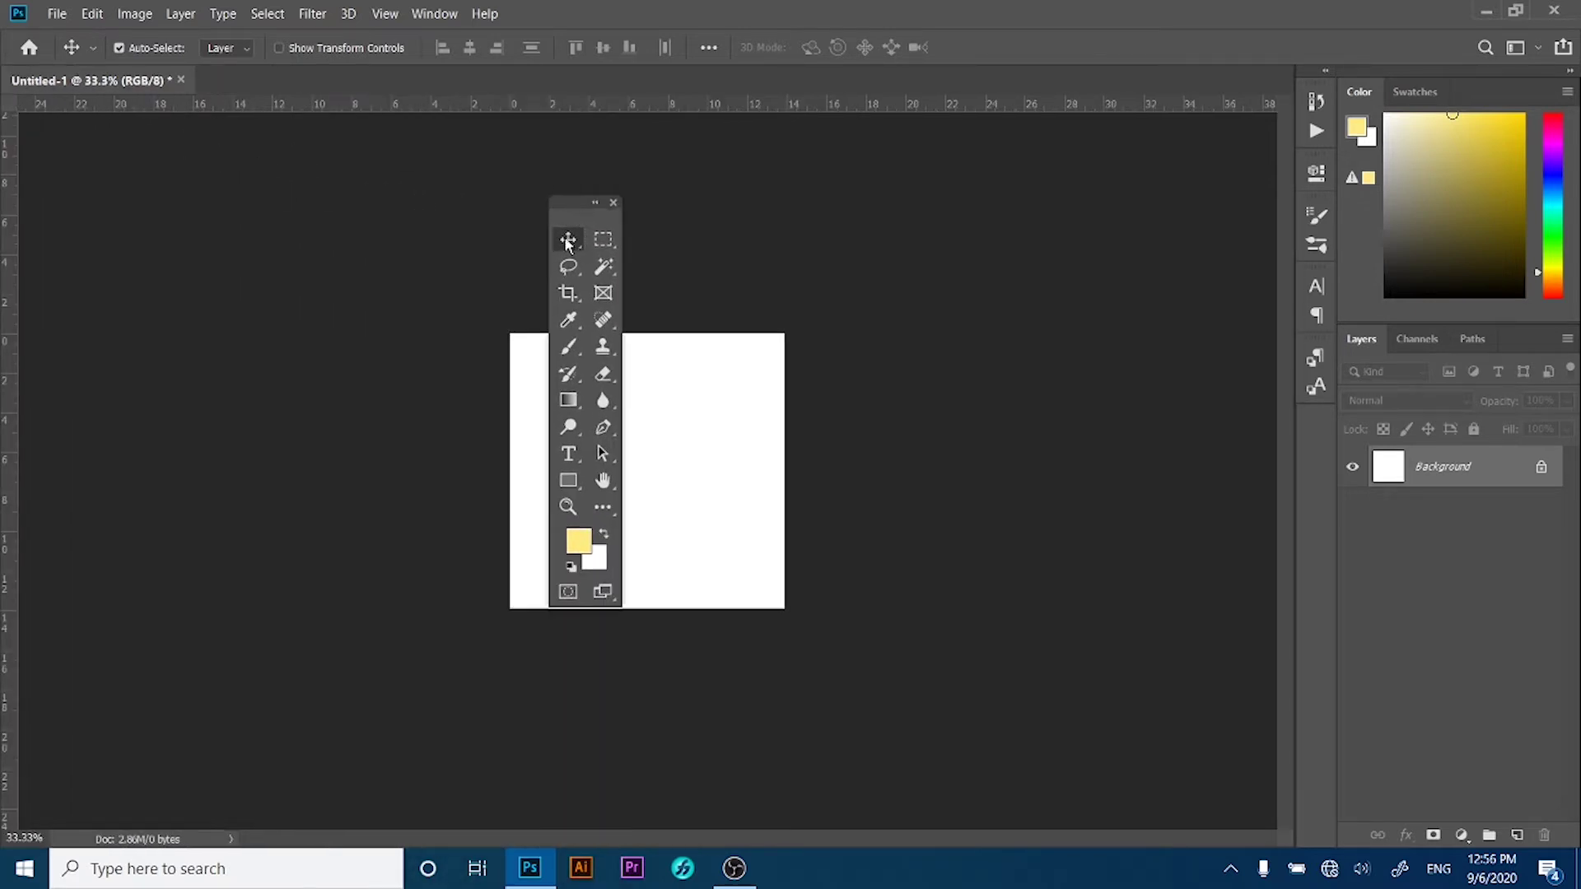
{"action": "right_click", "coordinate": [567, 241]}
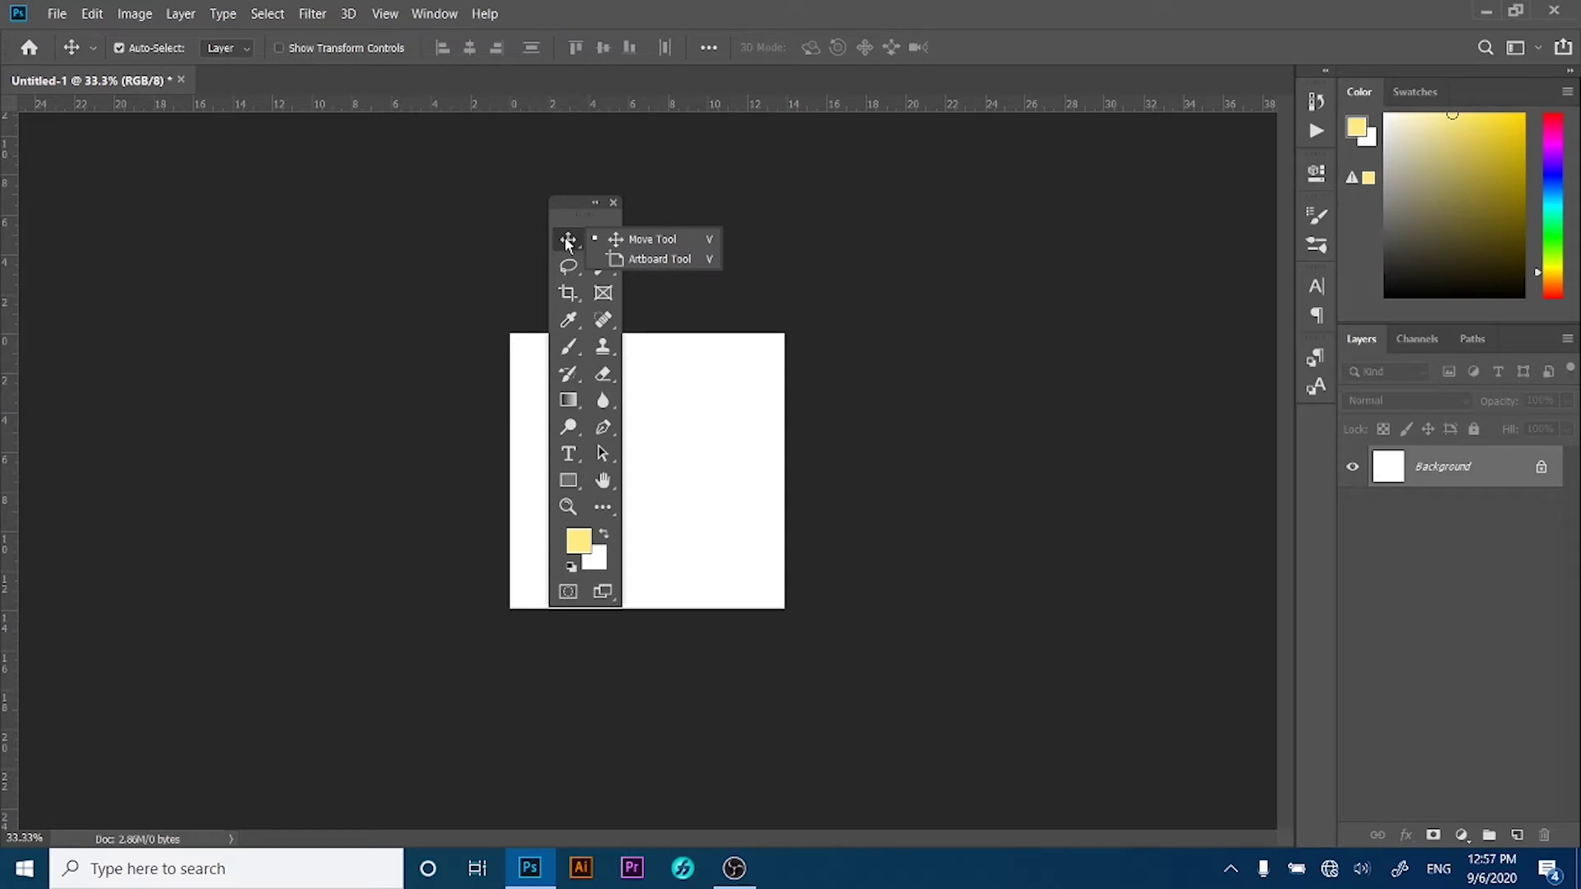
{"action": "left_click", "coordinate": [576, 244]}
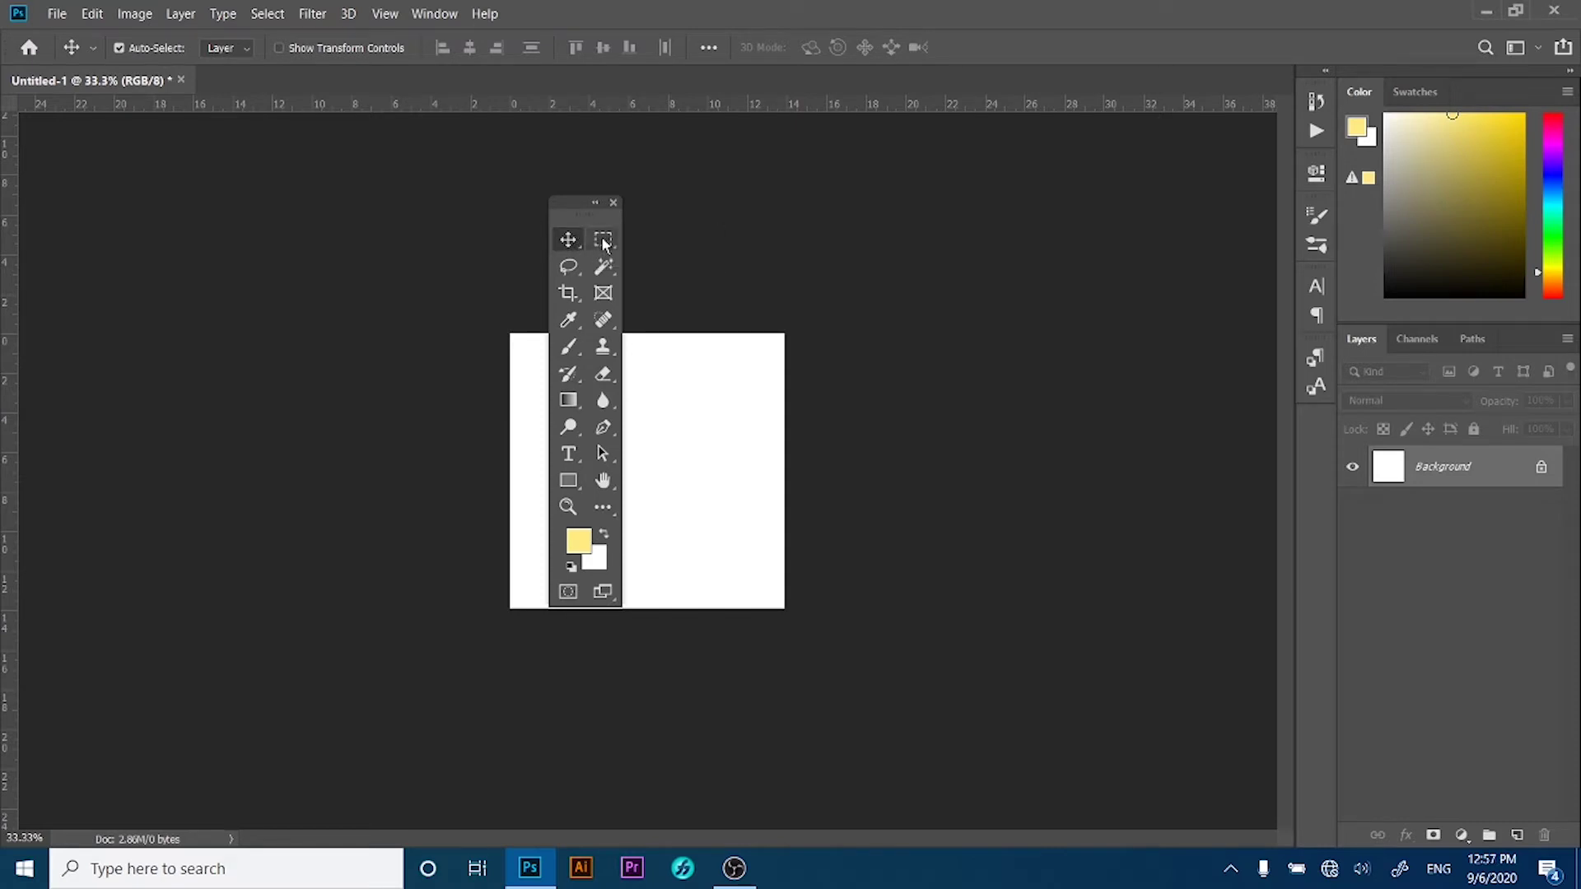
{"action": "left_click", "coordinate": [604, 241]}
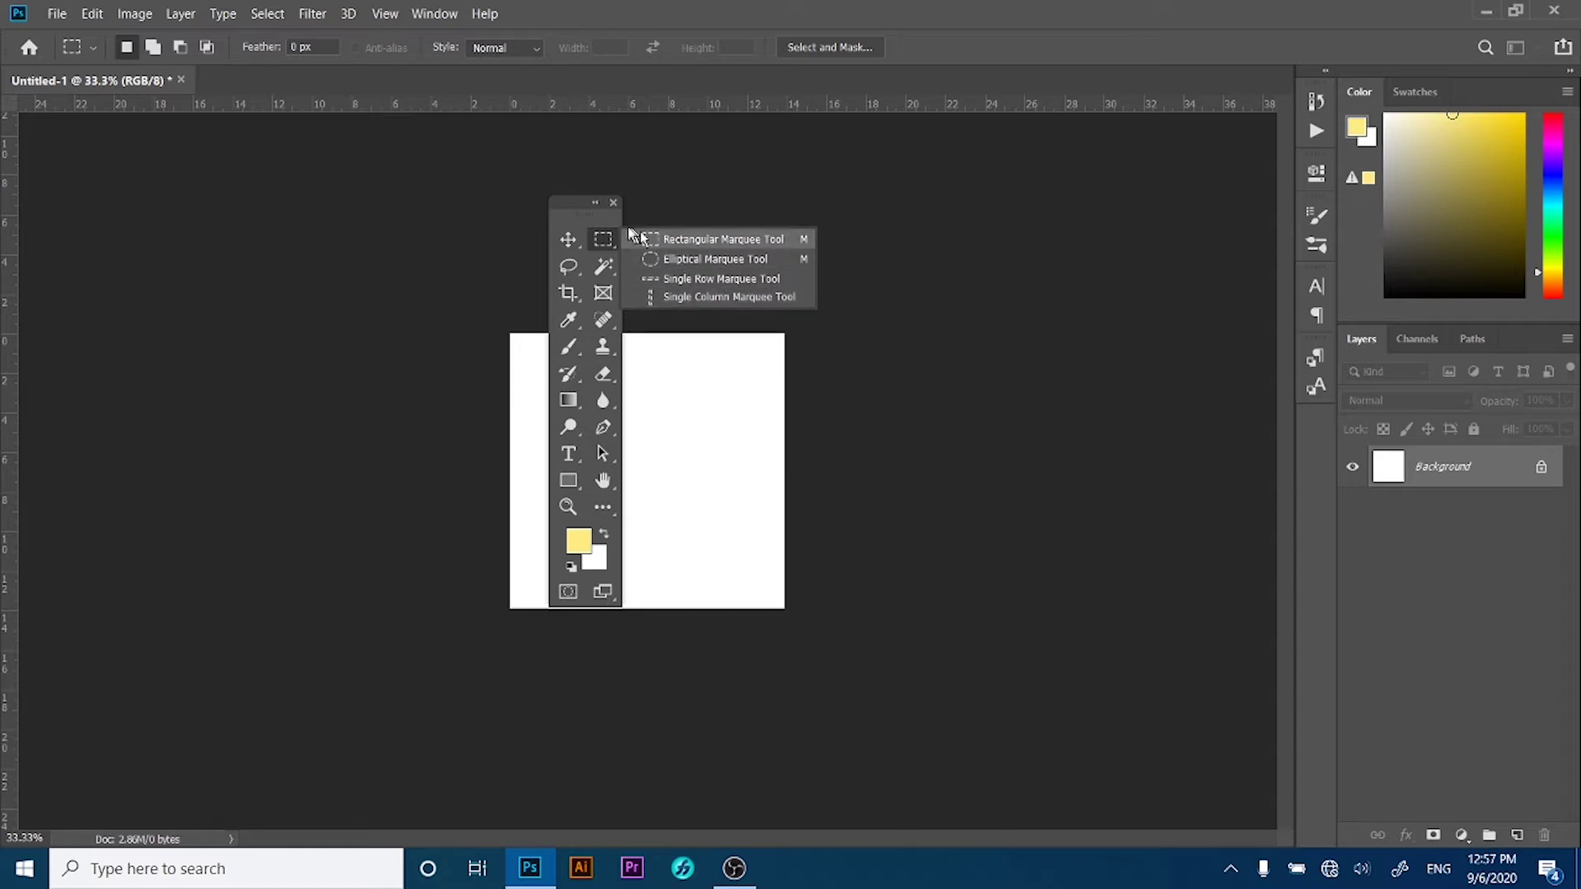
{"action": "left_click", "coordinate": [576, 272]}
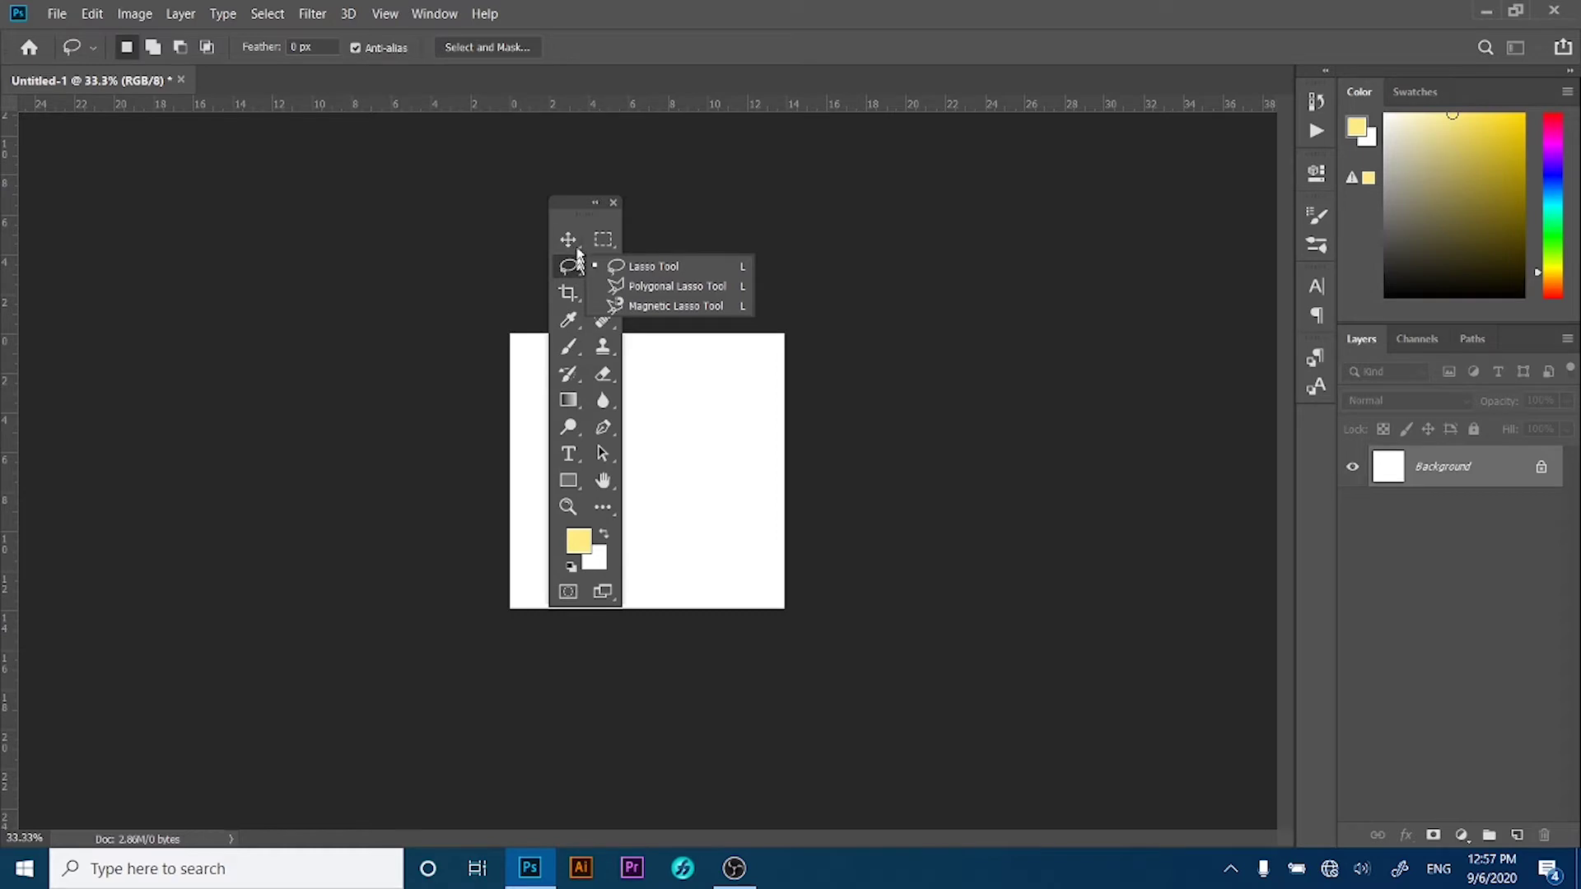
{"action": "left_click", "coordinate": [570, 239]}
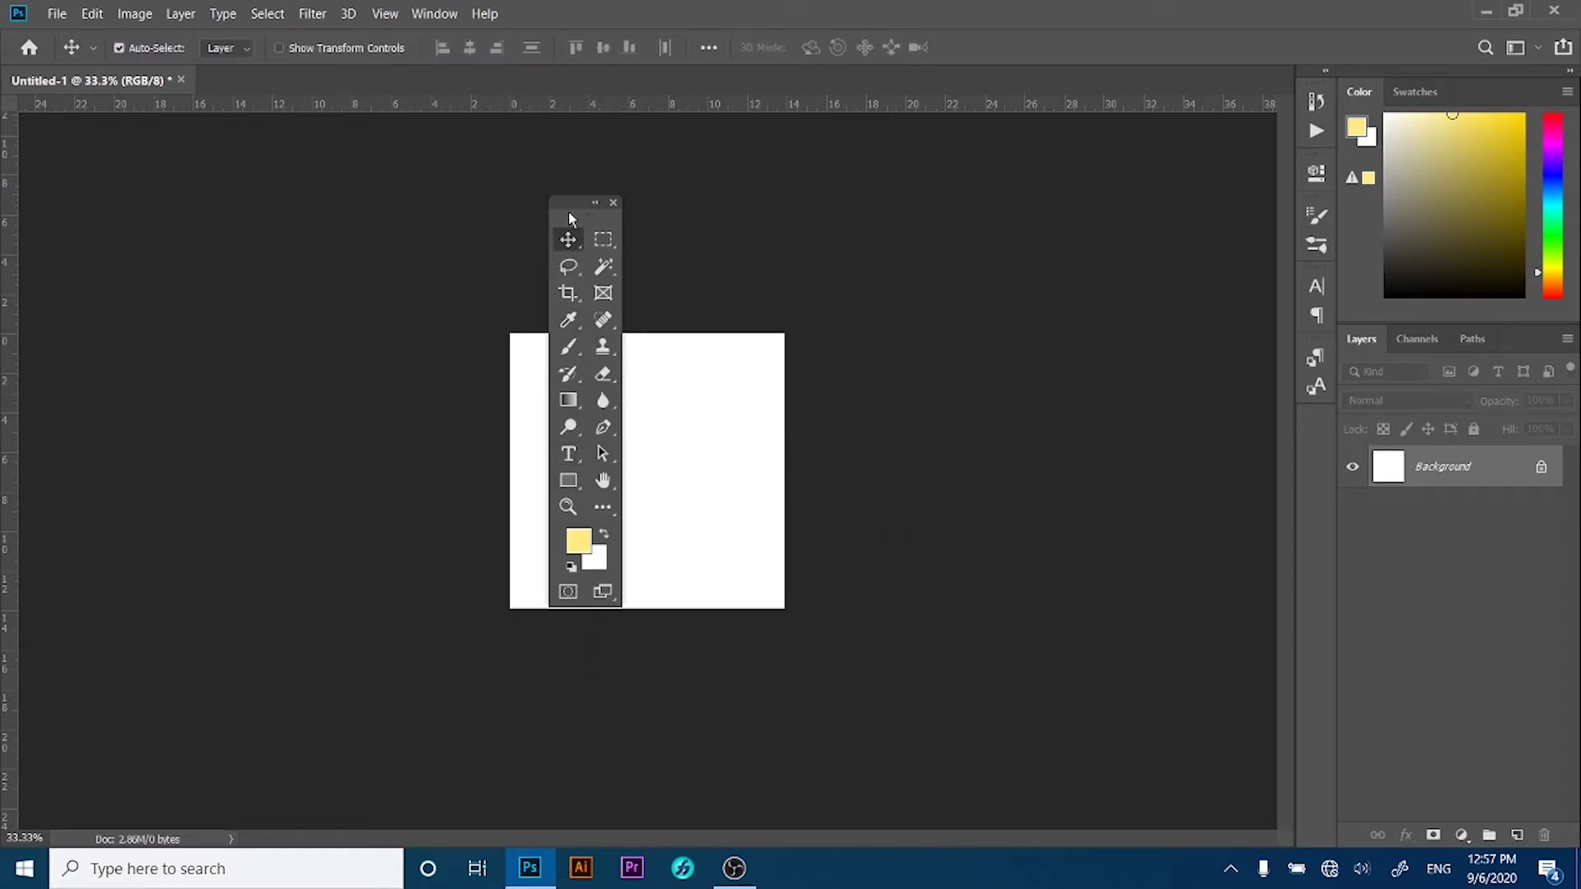
{"action": "right_click", "coordinate": [570, 239]}
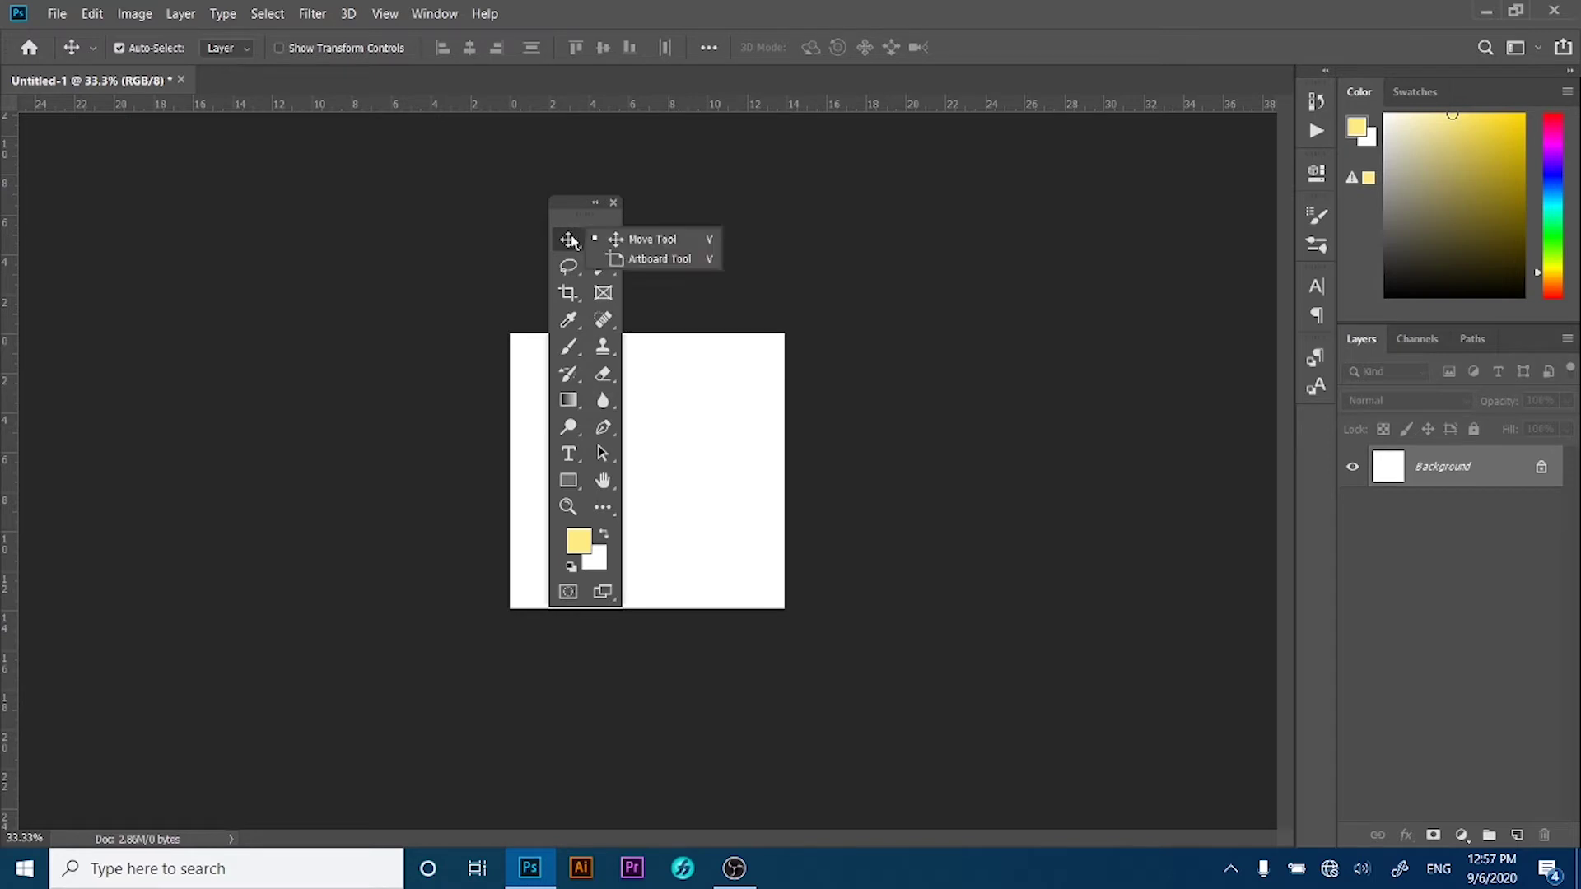
{"action": "left_click", "coordinate": [577, 216]}
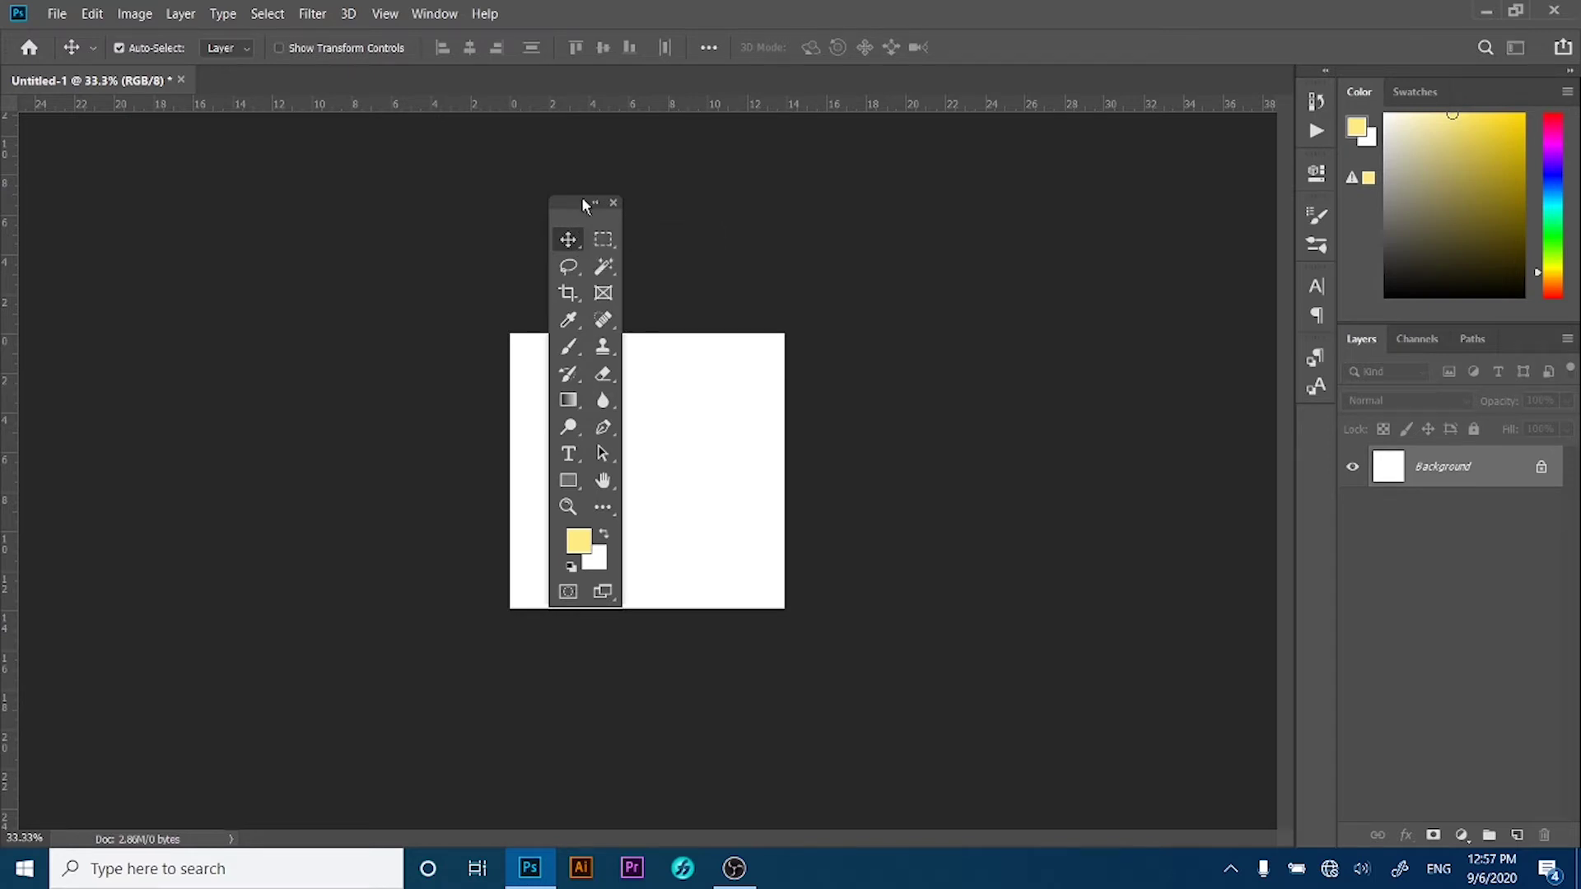
{"action": "mouse_move", "coordinate": [585, 204]}
{"action": "left_mouse_down"}
{"action": "mouse_move", "coordinate": [3, 62]}
{"action": "mouse_move", "coordinate": [15, 107]}
{"action": "left_mouse_up"}
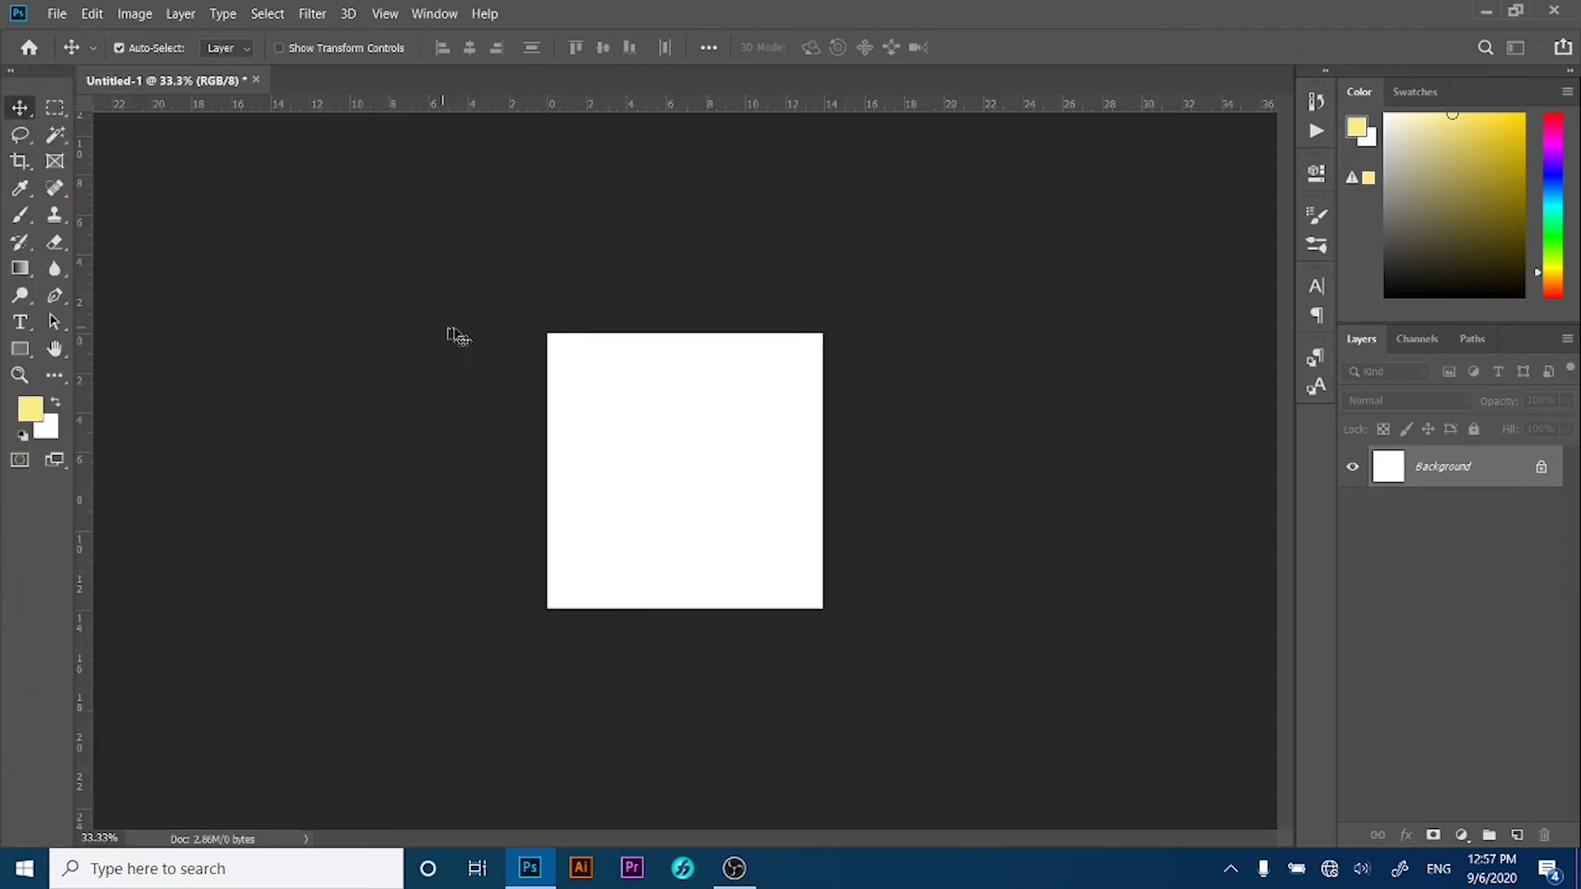
Zoom the blank canvas in through 50% to 66.7%, ending on the Move tool.
{"action": "key", "text": "z"}
{"action": "left_click", "coordinate": [675, 382]}
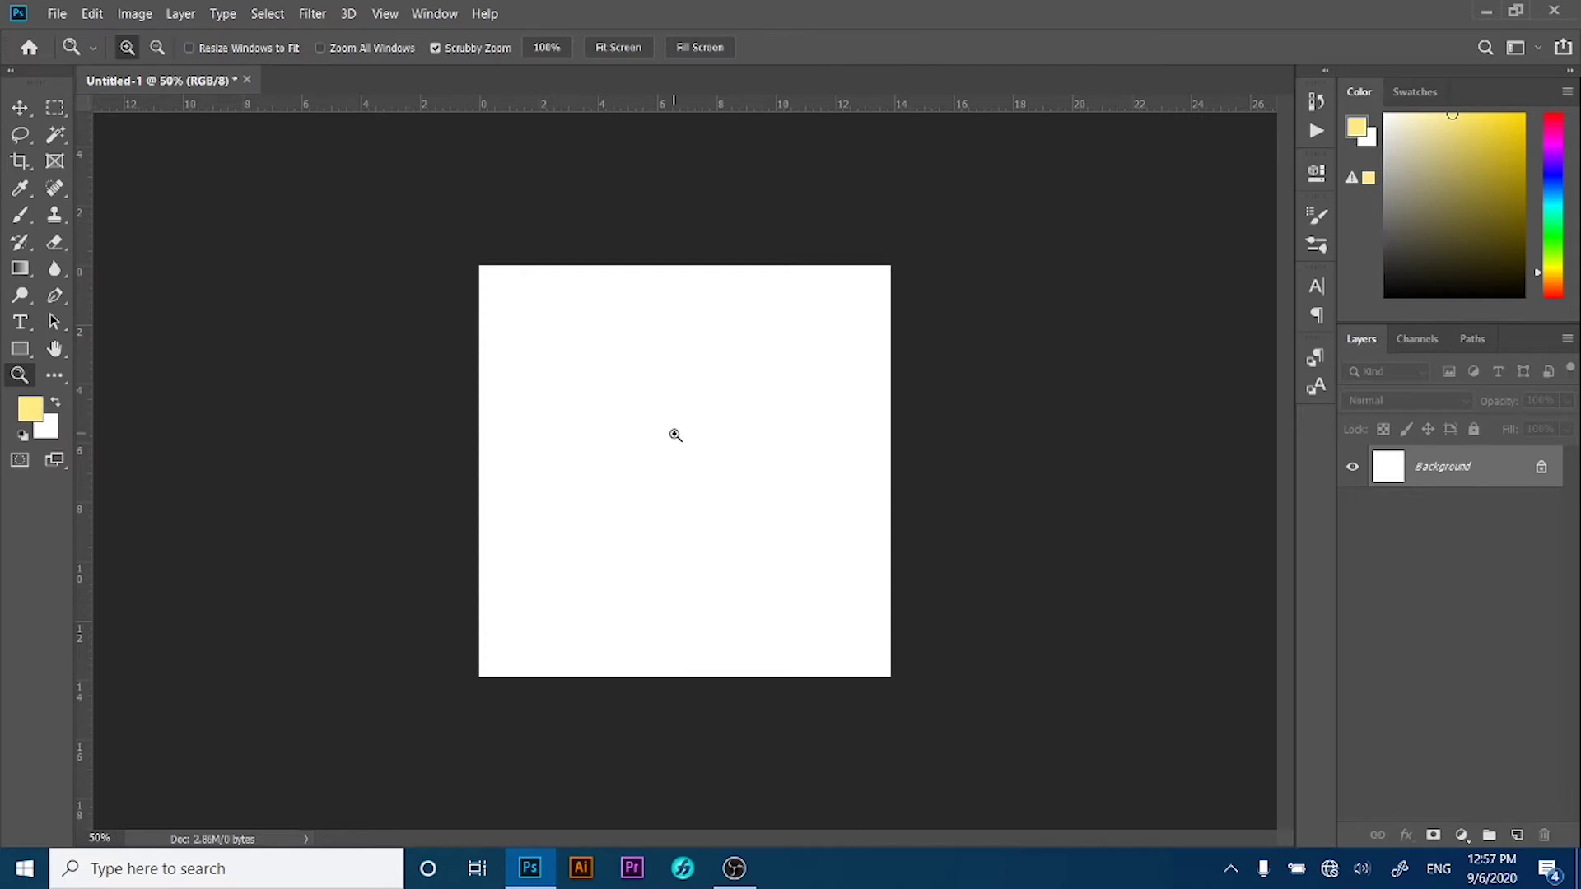
{"action": "key", "text": "v"}
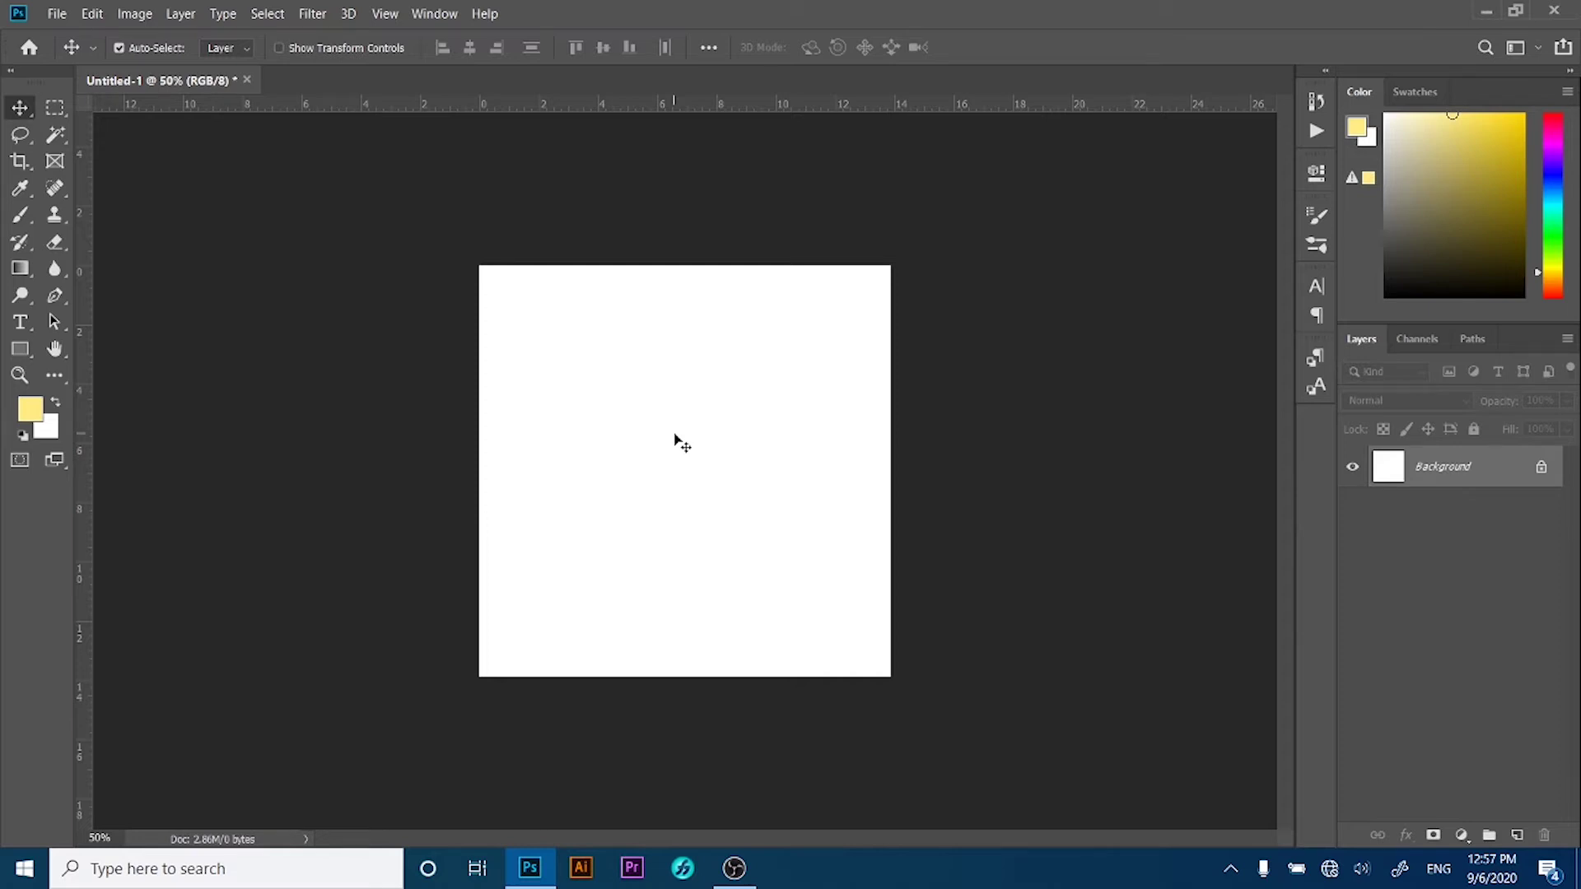
{"action": "key", "text": "z"}
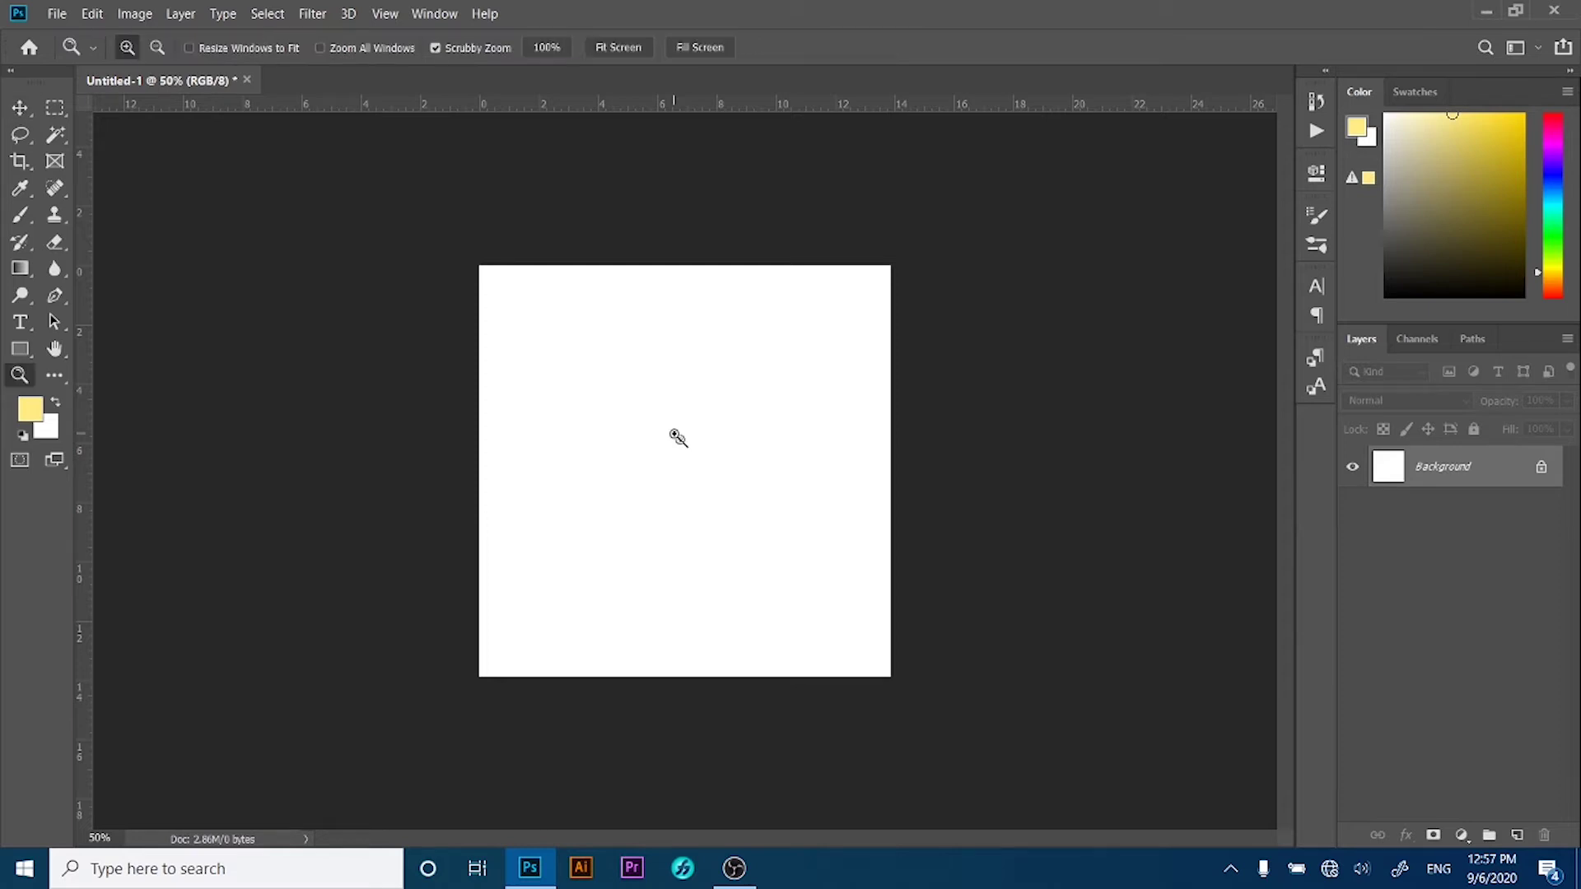
{"action": "left_click", "coordinate": [675, 442]}
{"action": "left_click", "coordinate": [675, 442], "text": "alt"}
{"action": "key", "text": "v"}
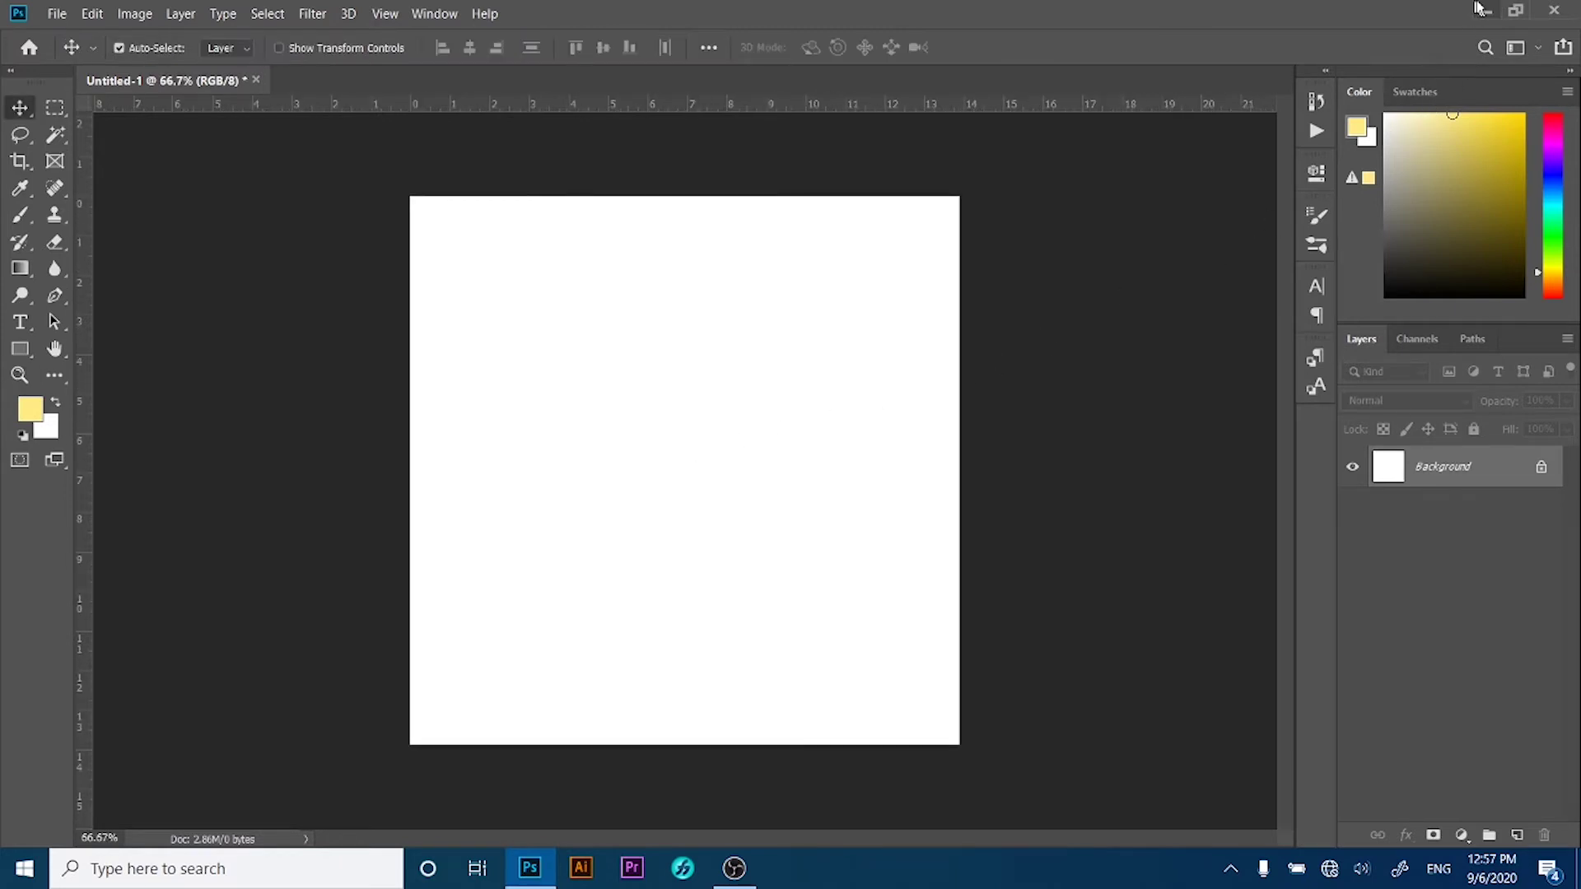
Drag the Stamp image from the desktop onto the Photoshop canvas and commit the placement.
{"action": "left_click", "coordinate": [1486, 12]}
{"action": "left_click_drag", "start_coordinate": [37, 241], "coordinate": [633, 834]}
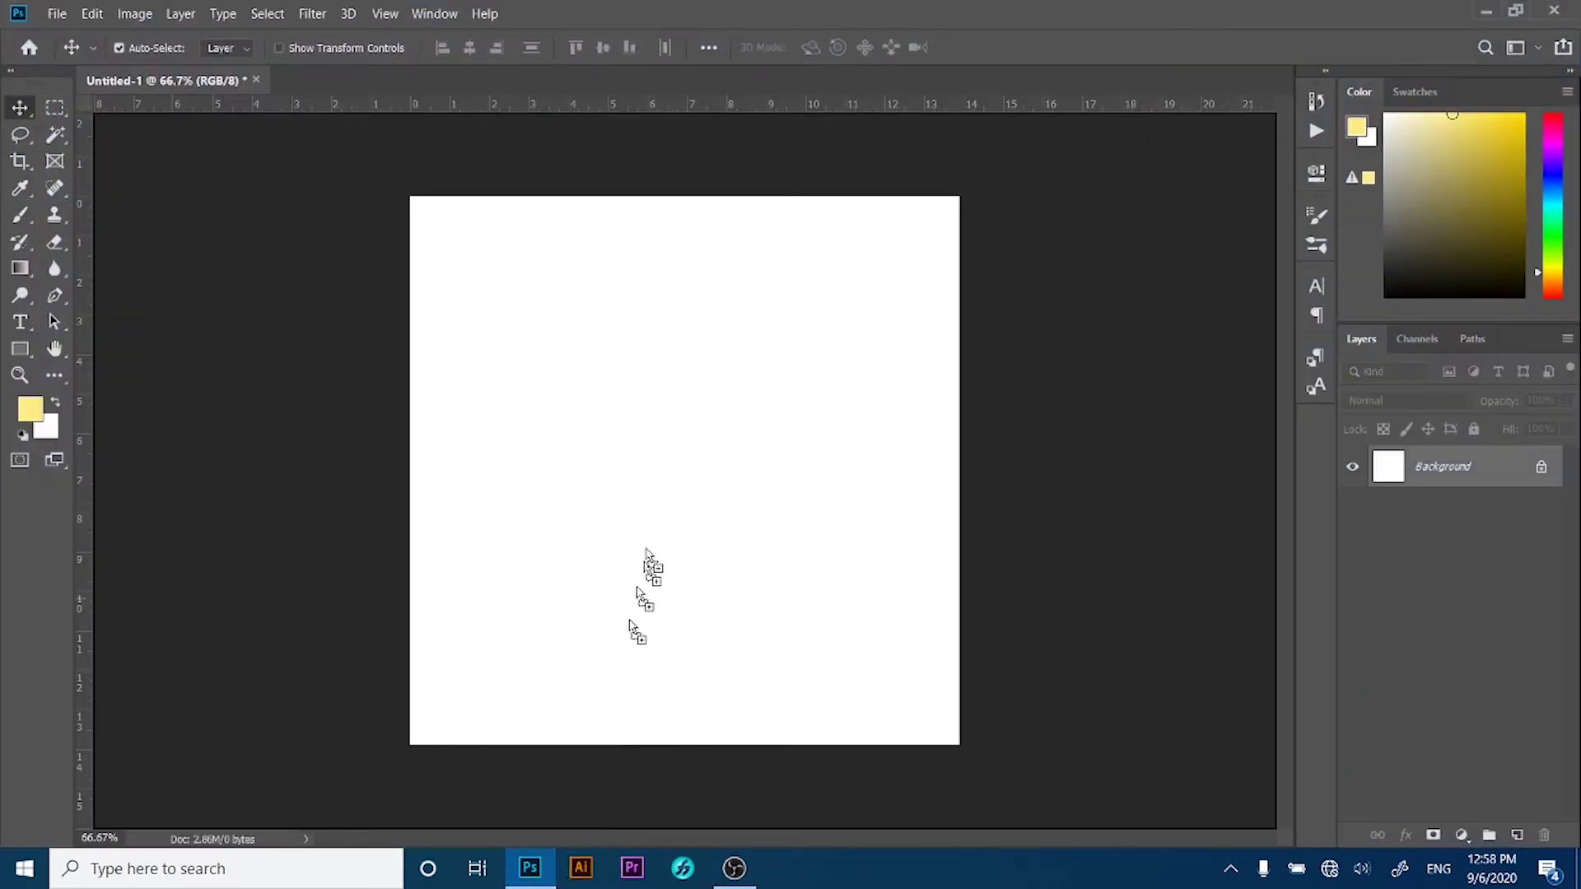
{"action": "mouse_move", "coordinate": [632, 834]}
{"action": "left_mouse_down"}
{"action": "mouse_move", "coordinate": [653, 500]}
{"action": "mouse_move", "coordinate": [869, 609]}
{"action": "left_mouse_up"}
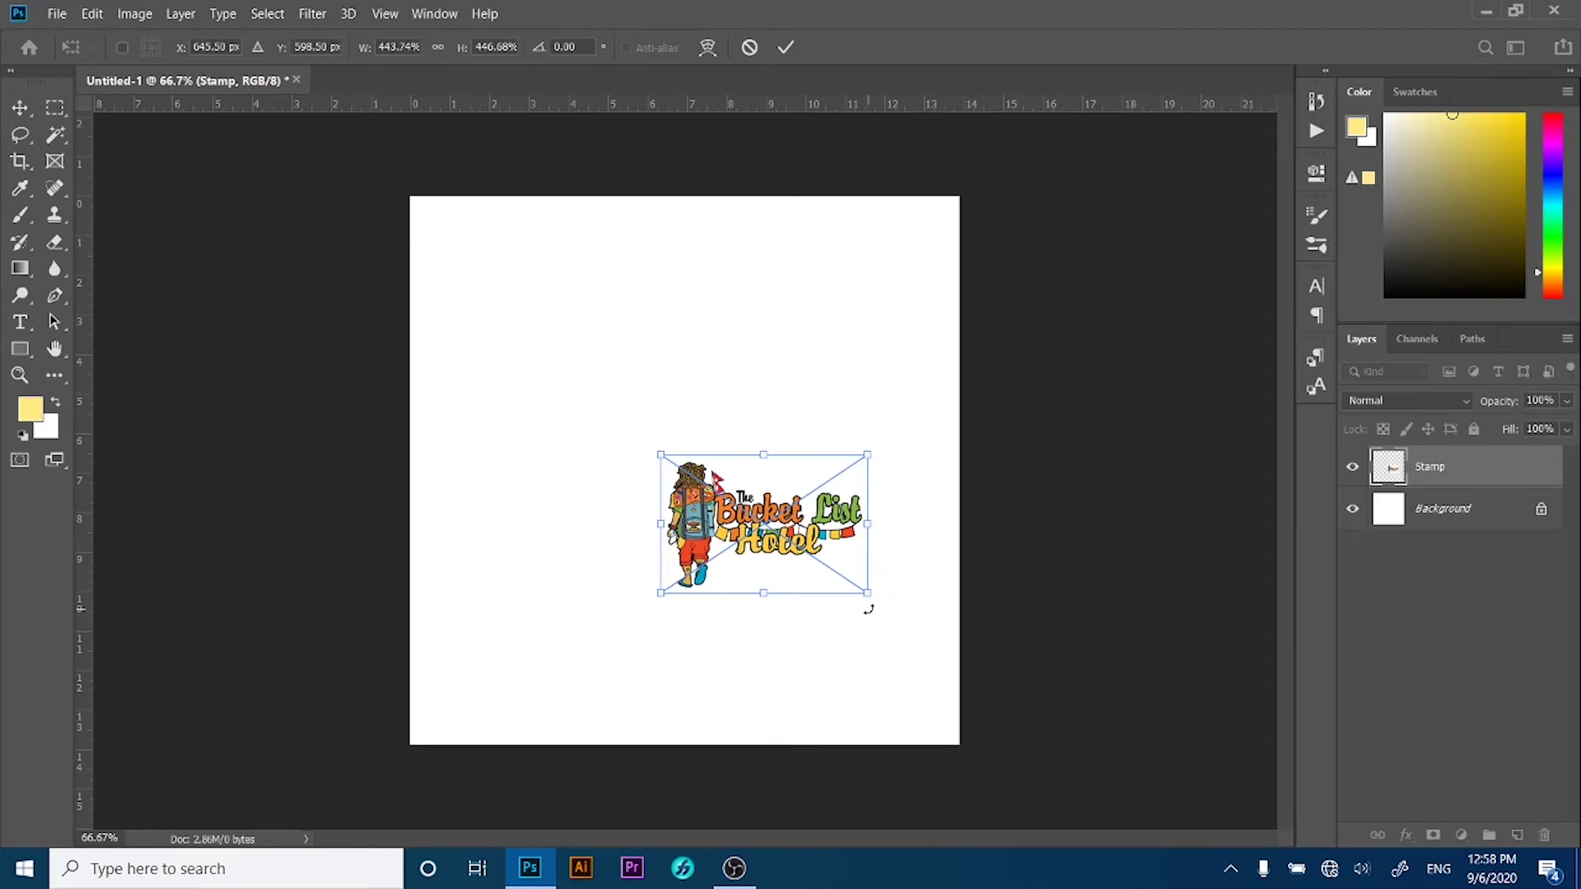
{"action": "key", "text": "Return"}
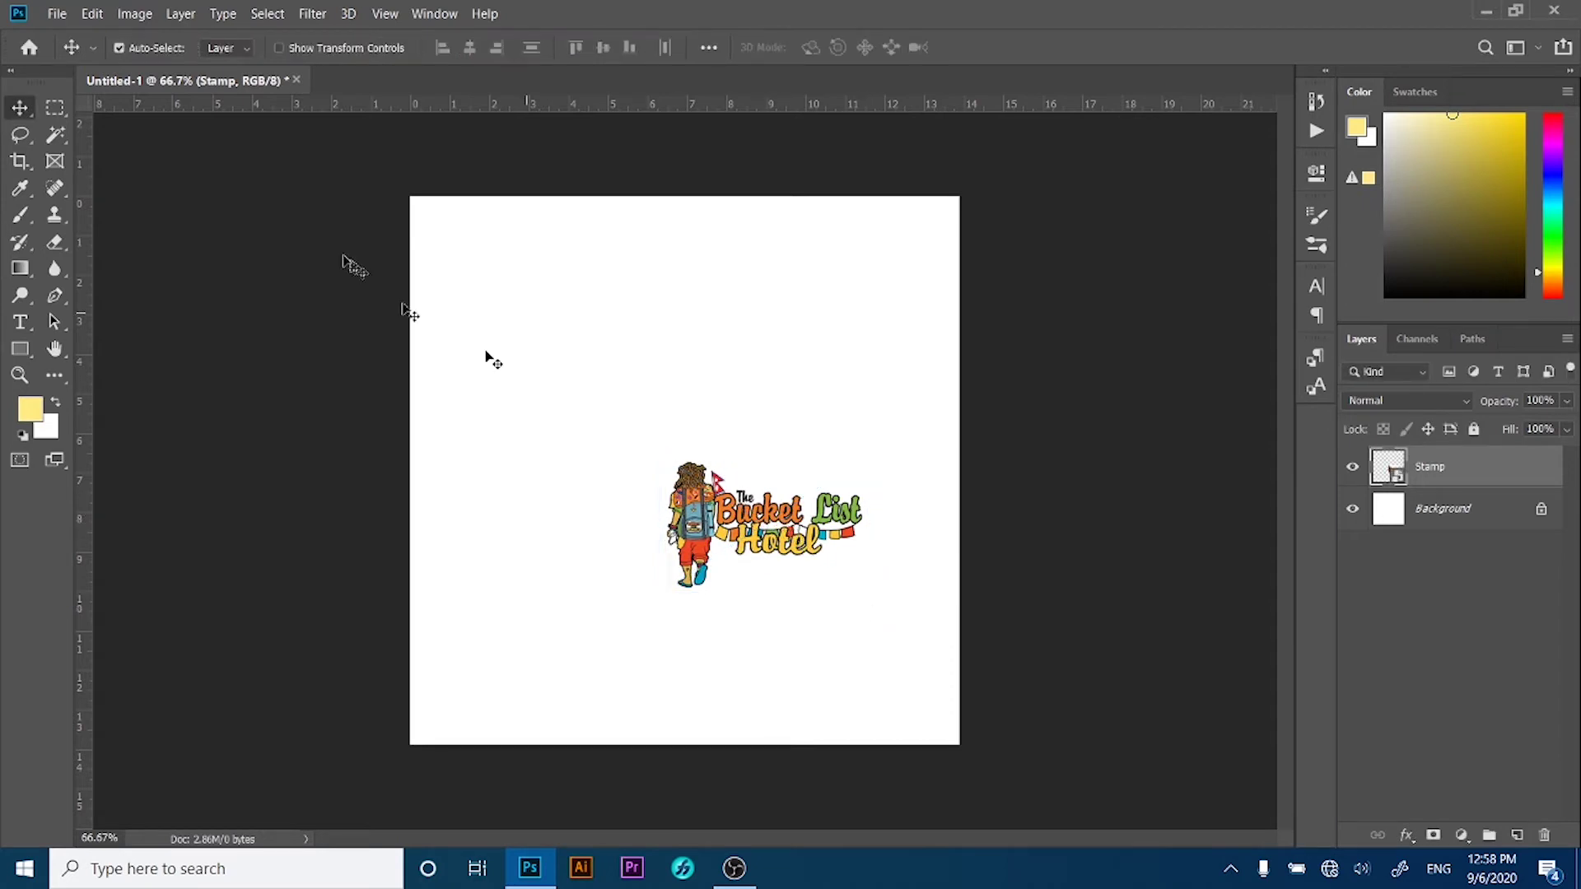
Deselect and reselect the Stamp layer while checking the Move and Artboard tool choices.
{"action": "left_click", "coordinate": [21, 108]}
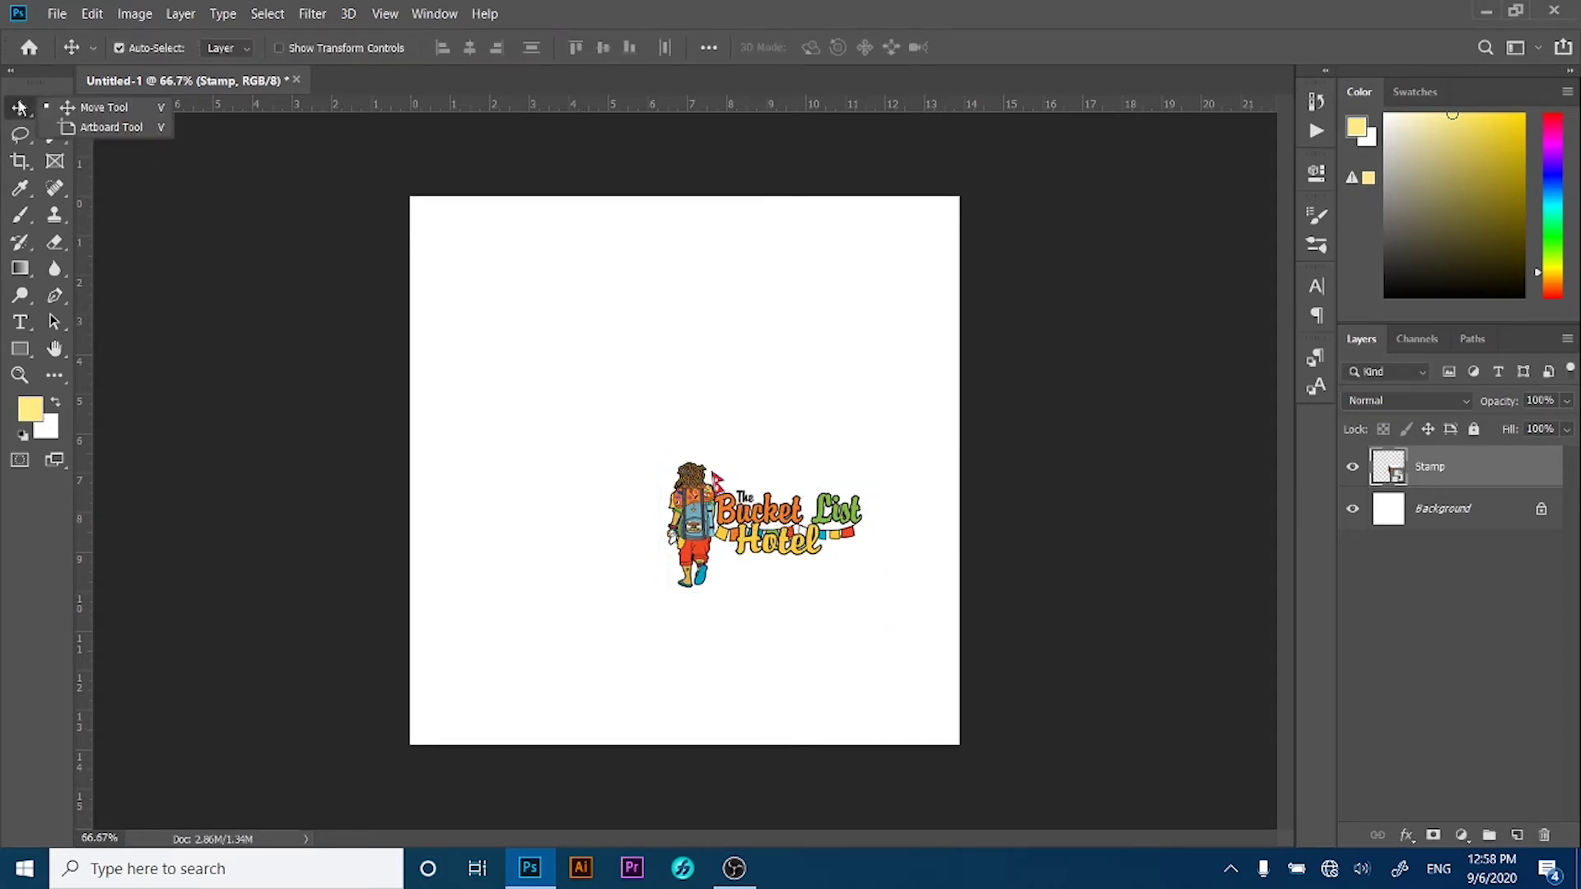
{"action": "left_click", "coordinate": [70, 108]}
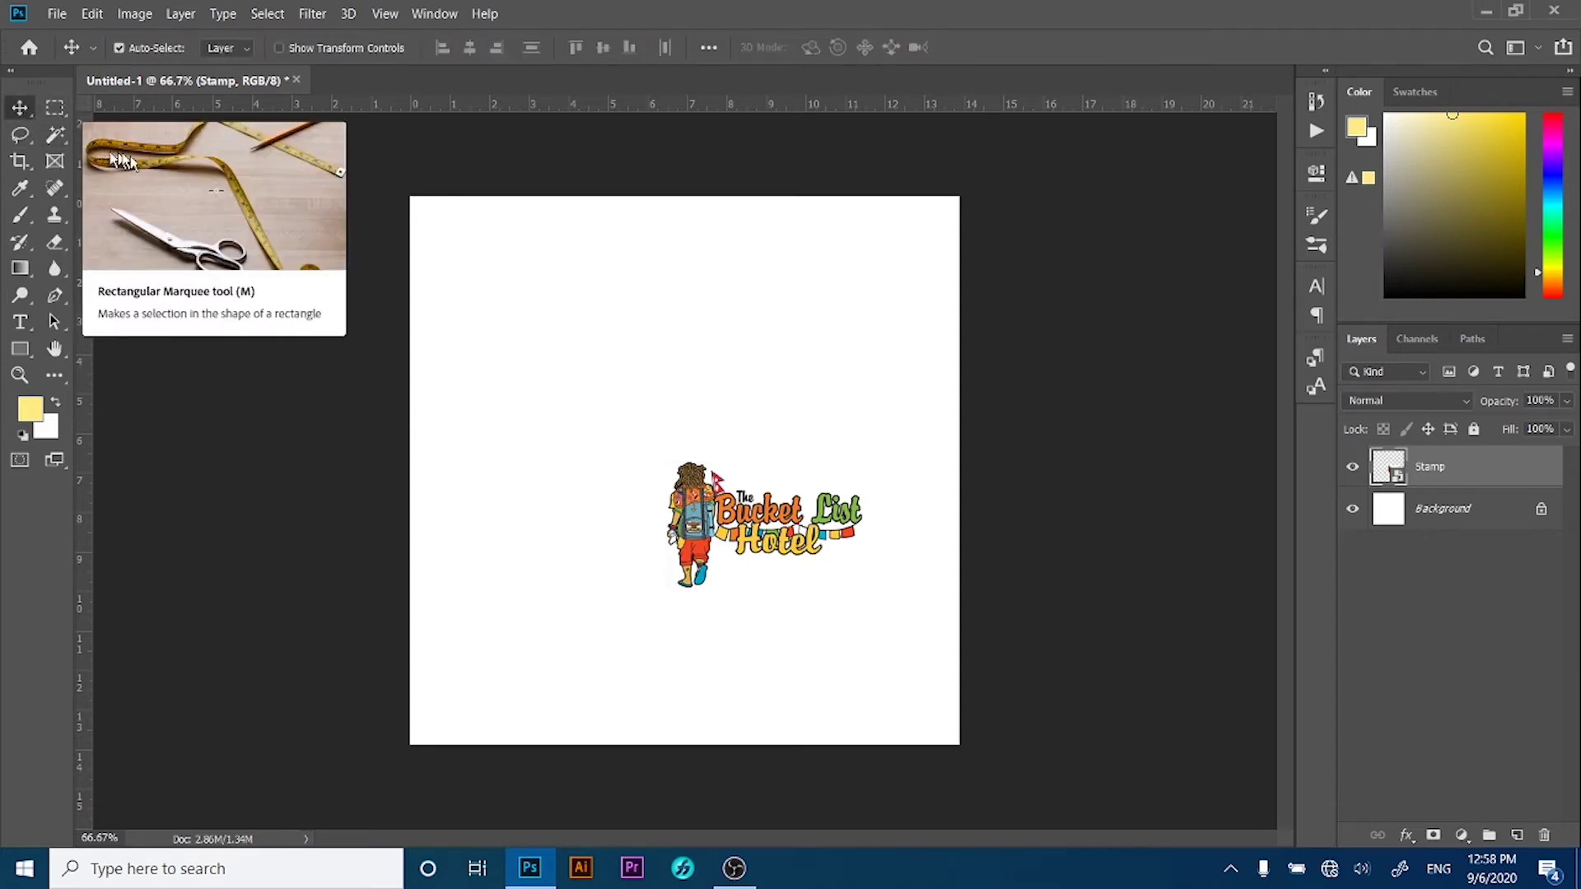
{"action": "left_click", "coordinate": [610, 274]}
{"action": "left_click", "coordinate": [727, 513]}
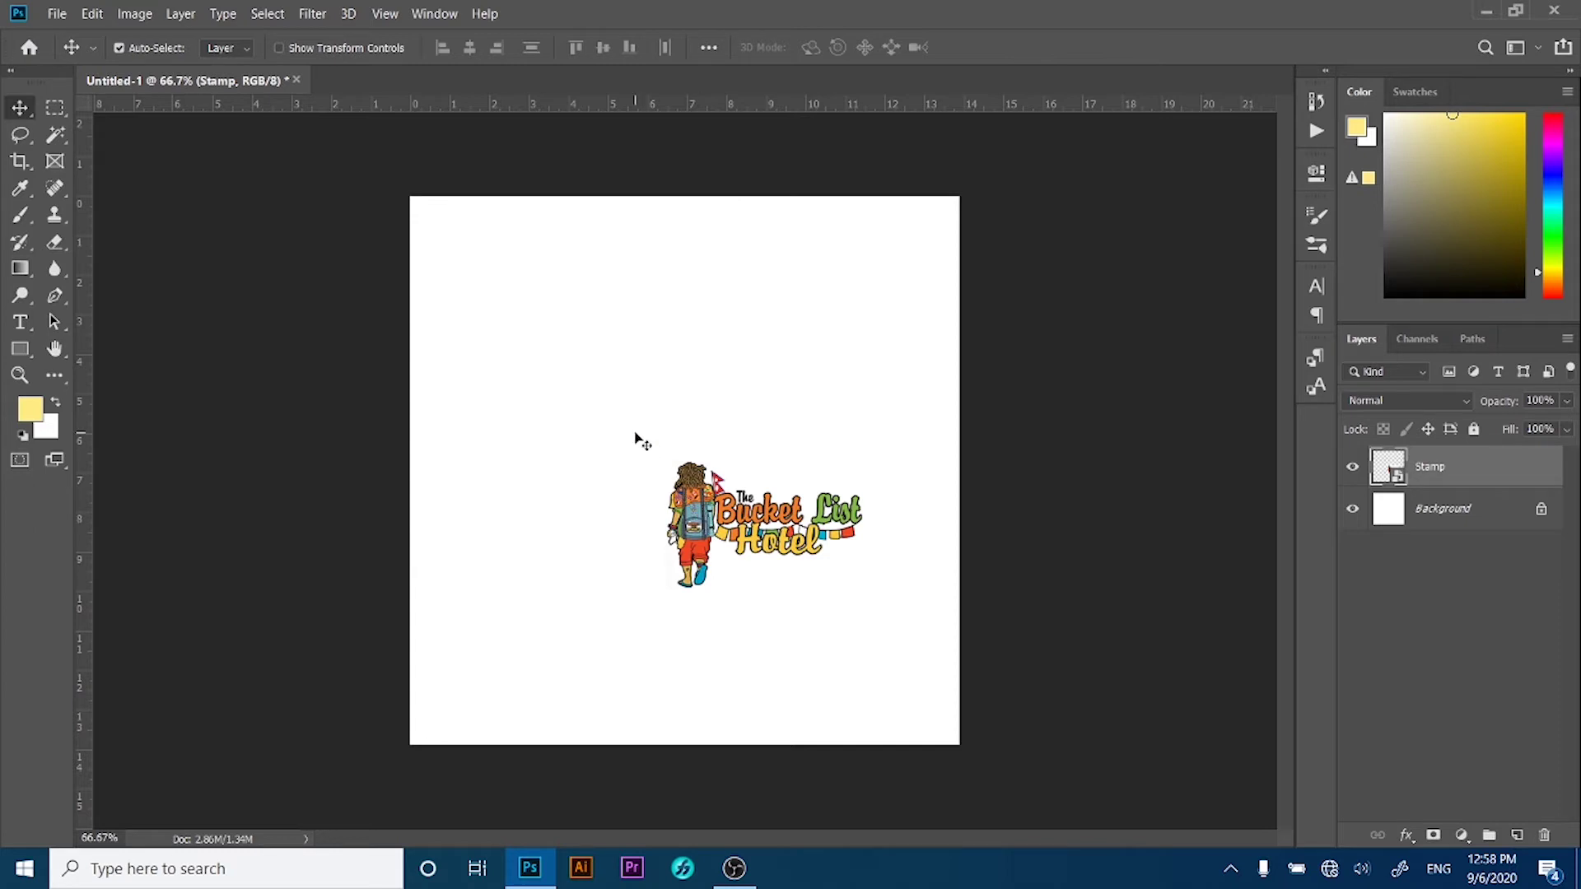
{"action": "right_click", "coordinate": [19, 107]}
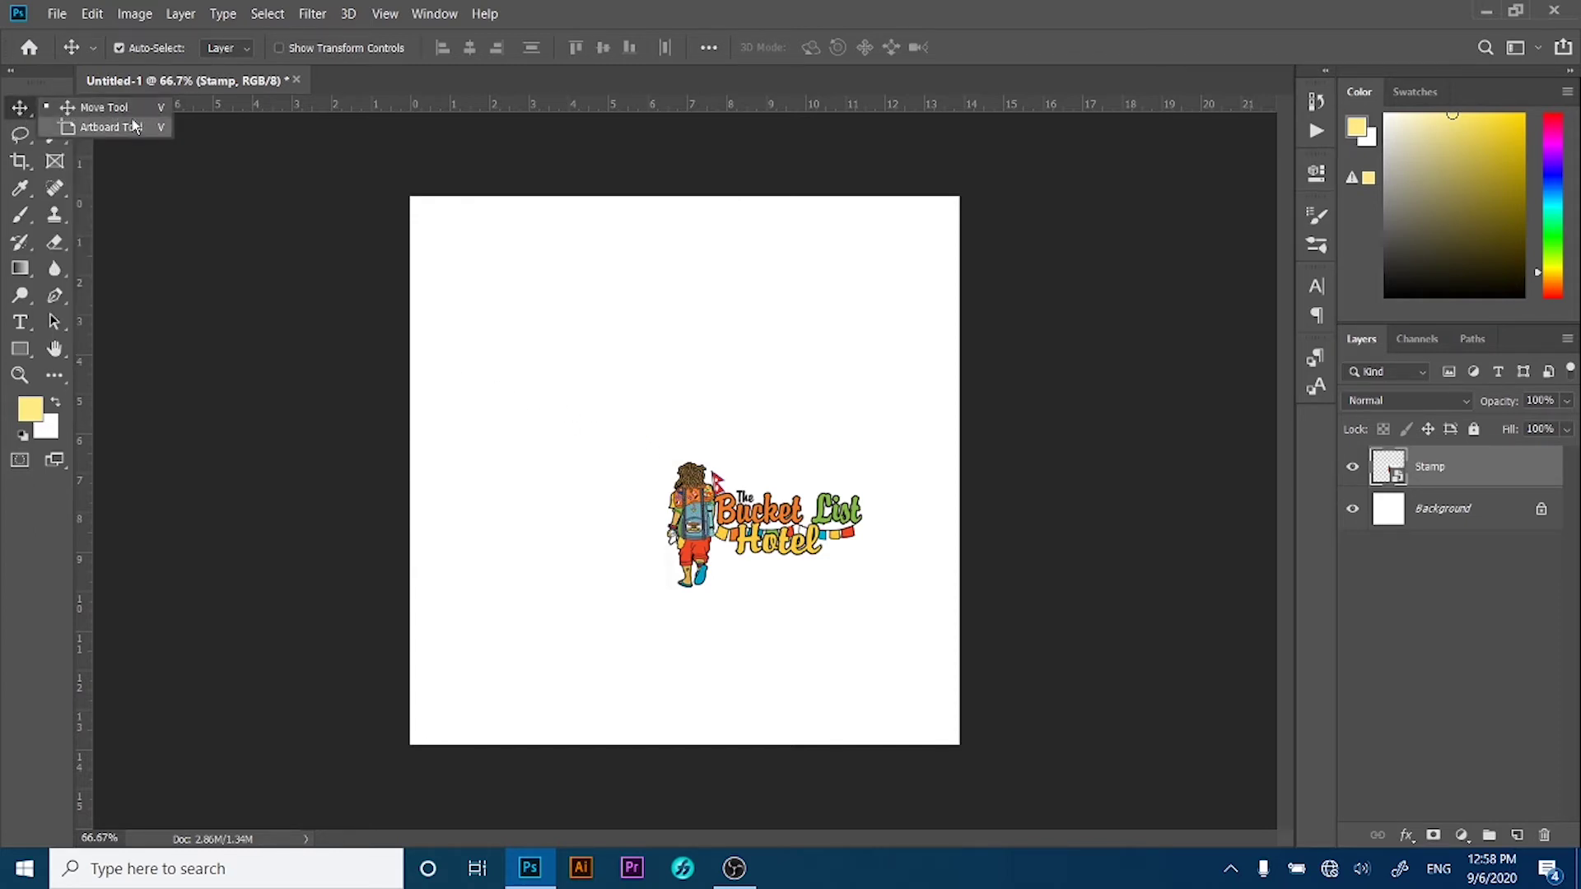
{"action": "left_click", "coordinate": [10, 108]}
{"action": "right_click", "coordinate": [10, 108]}
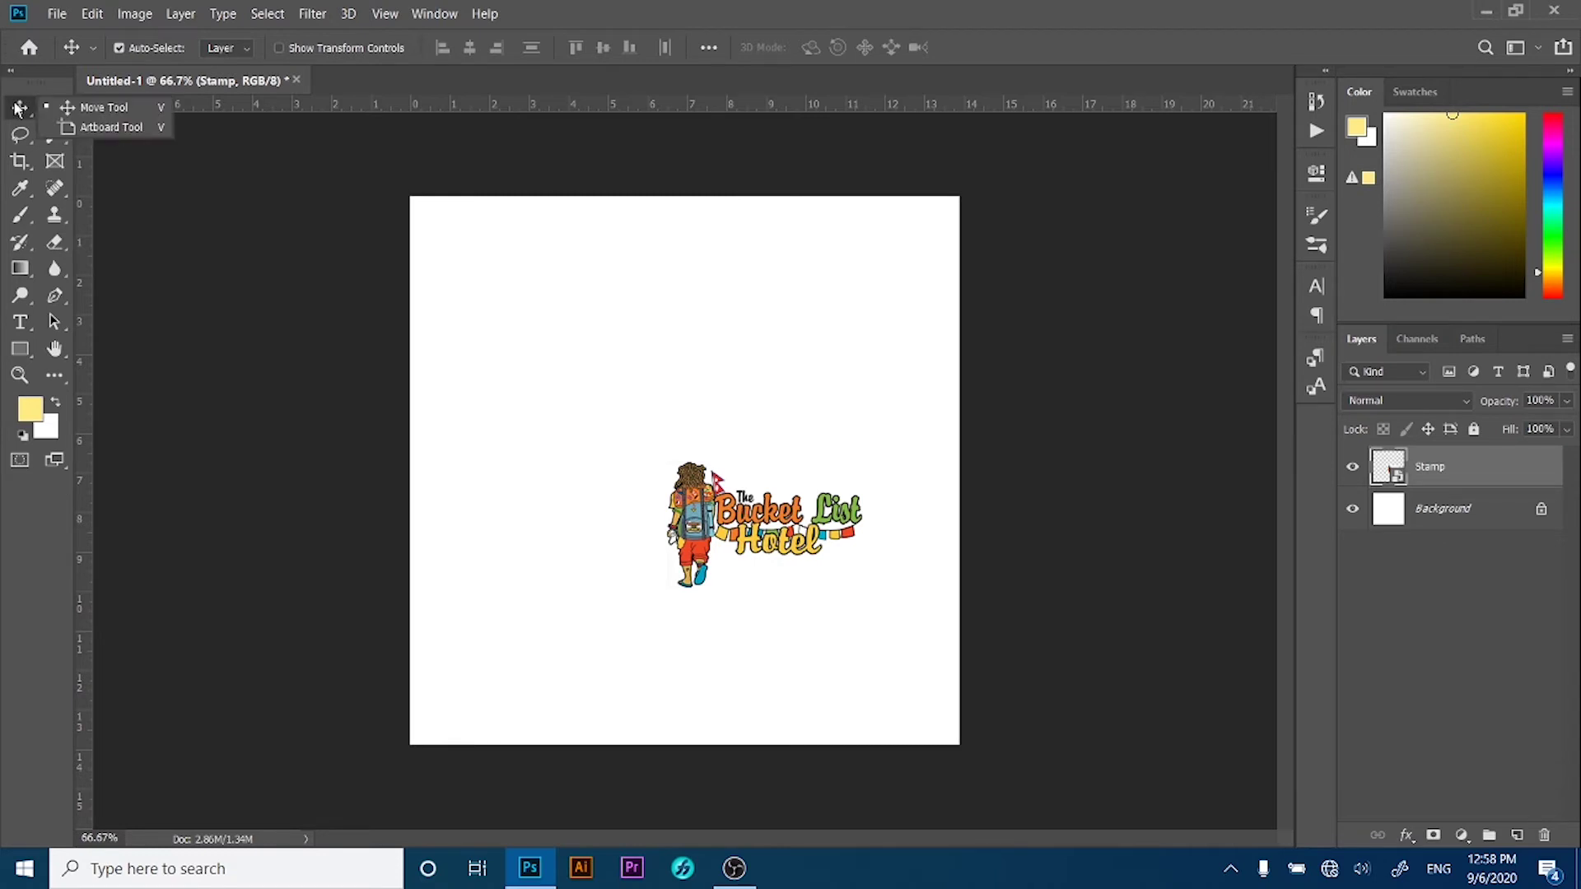
{"action": "left_click", "coordinate": [16, 109]}
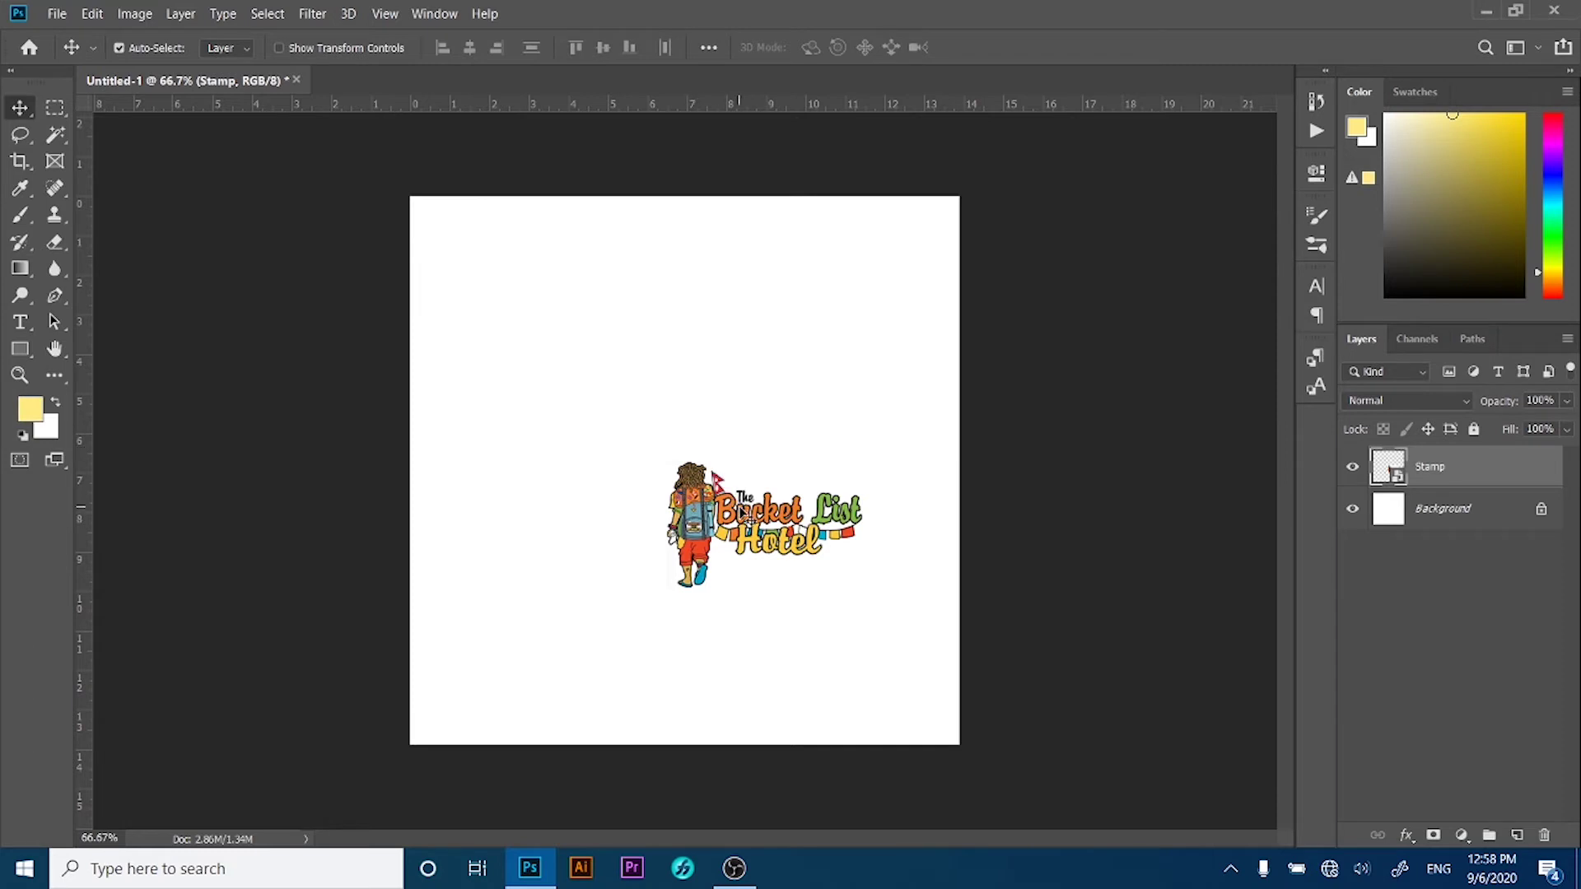
Drag the Stamp logo toward the canvas centre, then nudge it slightly right and up.
{"action": "mouse_move", "coordinate": [699, 524]}
{"action": "left_mouse_down"}
{"action": "mouse_move", "coordinate": [471, 359]}
{"action": "mouse_move", "coordinate": [789, 644]}
{"action": "mouse_move", "coordinate": [589, 626]}
{"action": "left_mouse_up"}
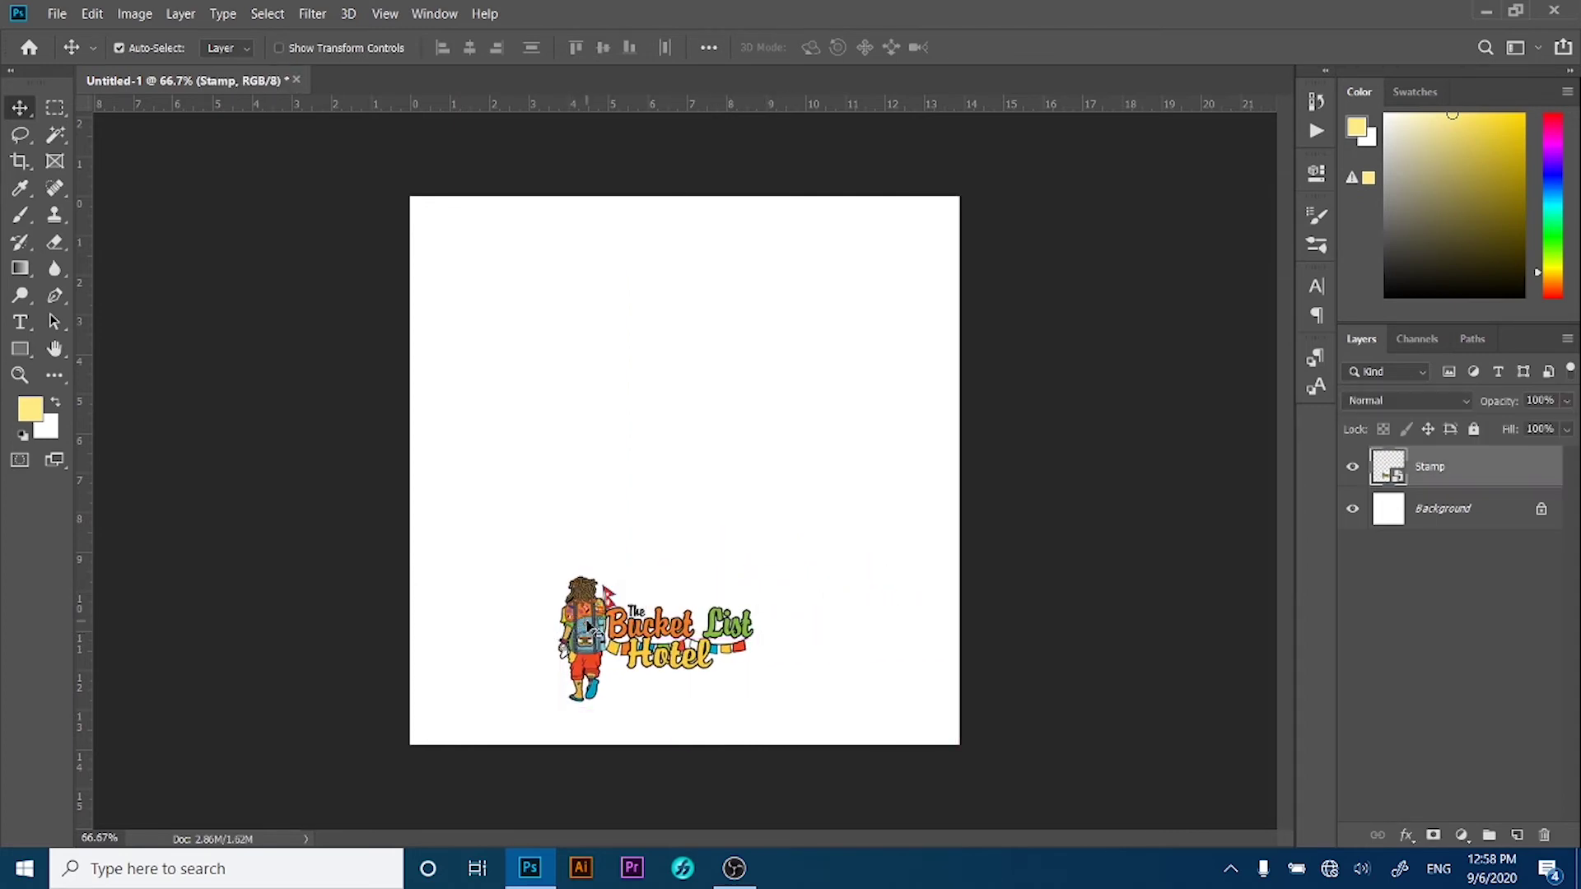
{"action": "mouse_move", "coordinate": [590, 625]}
{"action": "left_mouse_down"}
{"action": "mouse_move", "coordinate": [680, 356]}
{"action": "mouse_move", "coordinate": [492, 627]}
{"action": "left_mouse_up"}
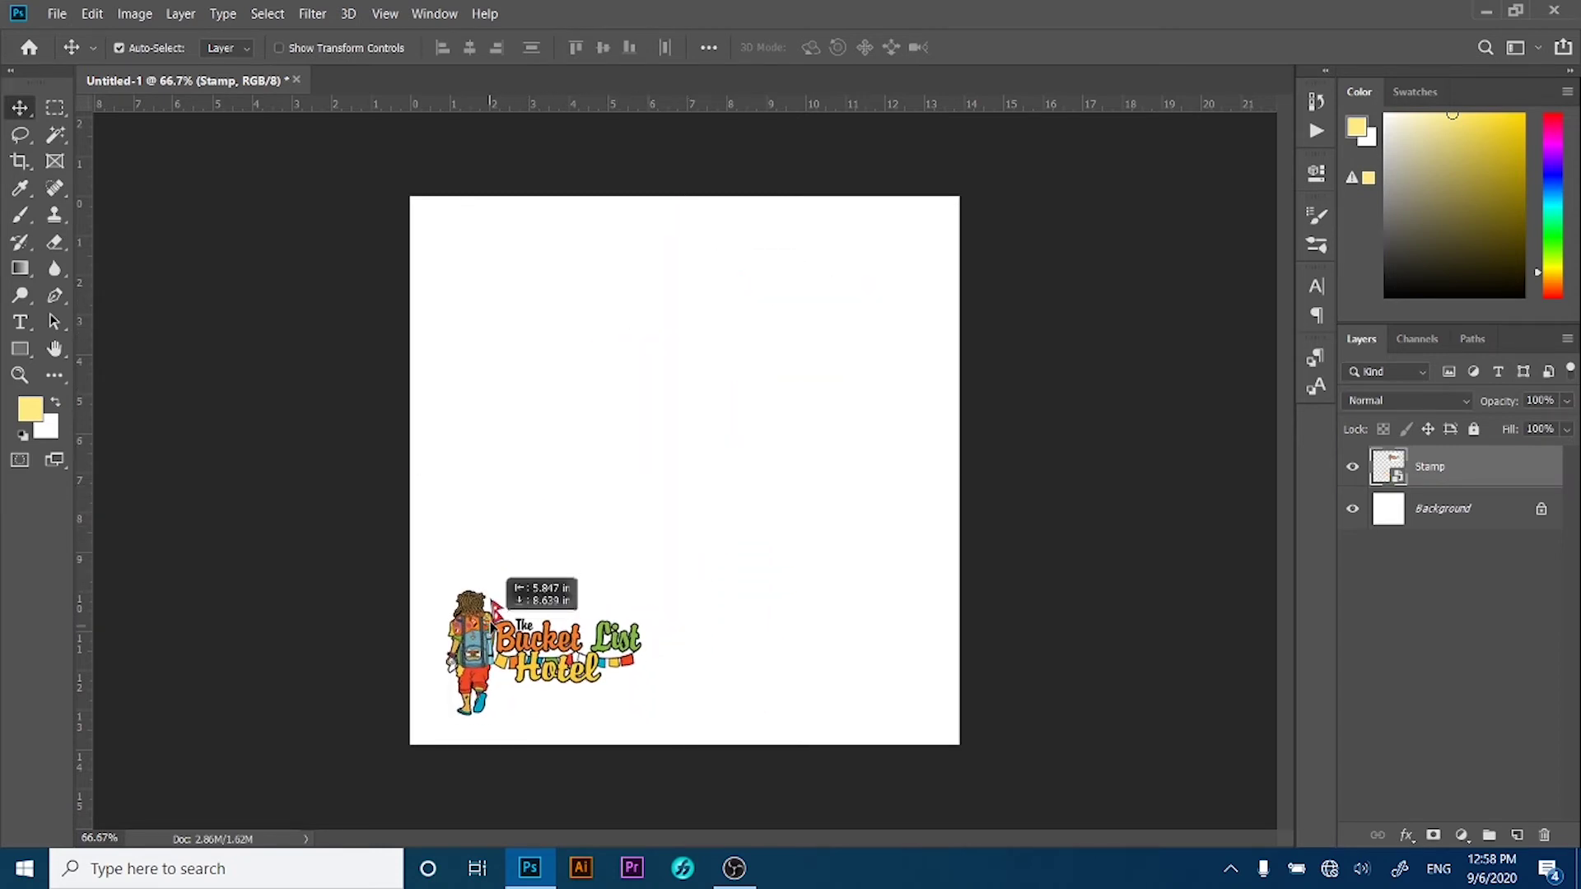
{"action": "mouse_move", "coordinate": [492, 628]}
{"action": "left_mouse_down"}
{"action": "mouse_move", "coordinate": [586, 455]}
{"action": "mouse_move", "coordinate": [585, 409]}
{"action": "left_mouse_up"}
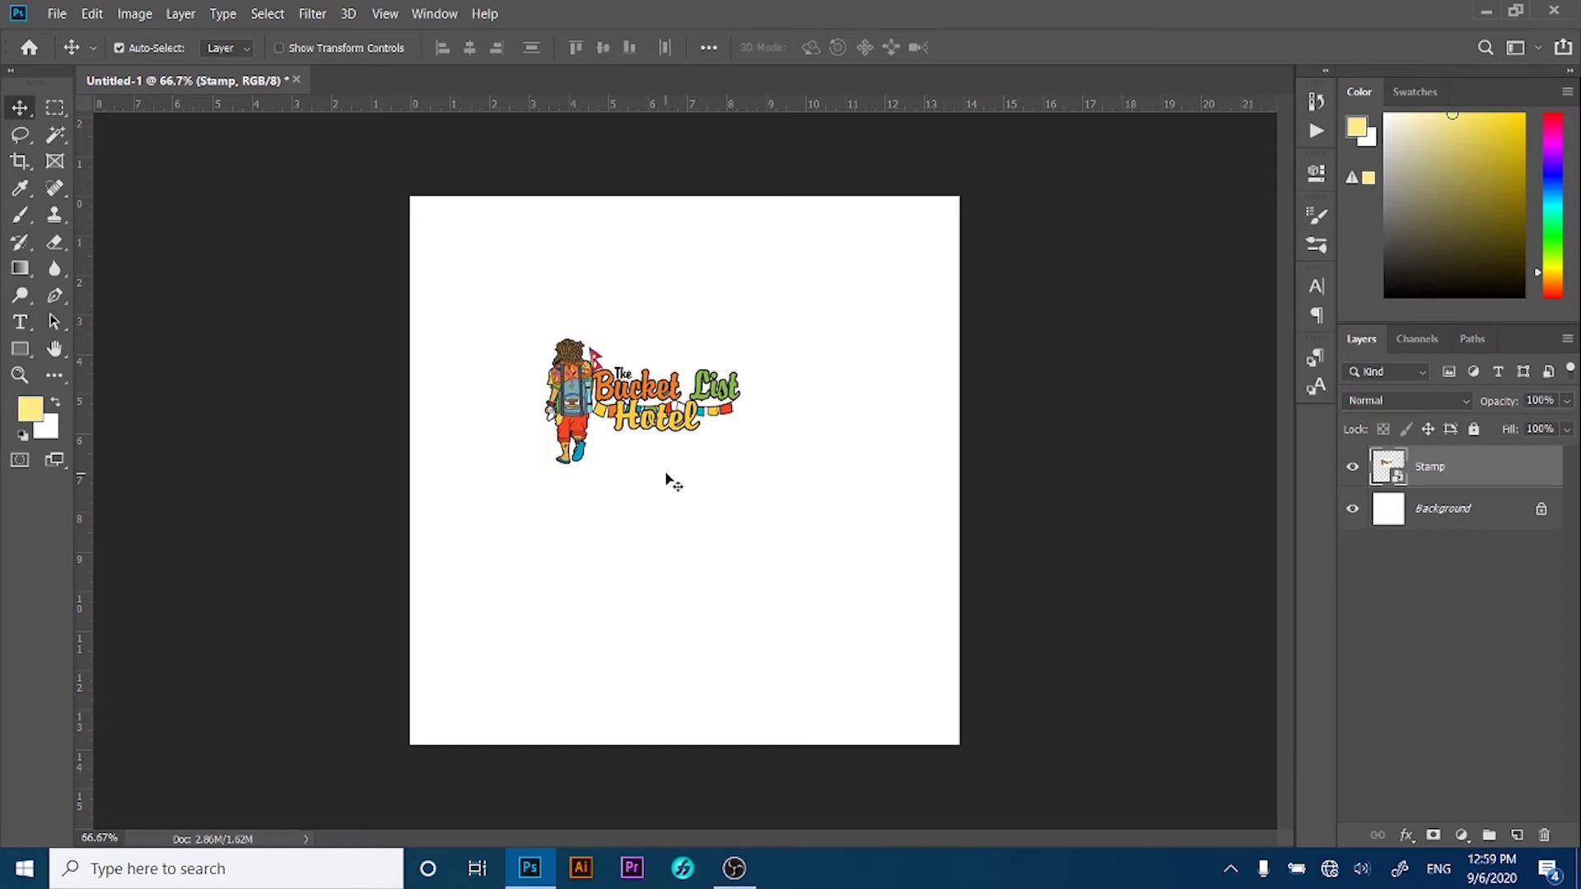
{"action": "left_click_drag", "start_coordinate": [614, 399], "coordinate": [642, 388]}
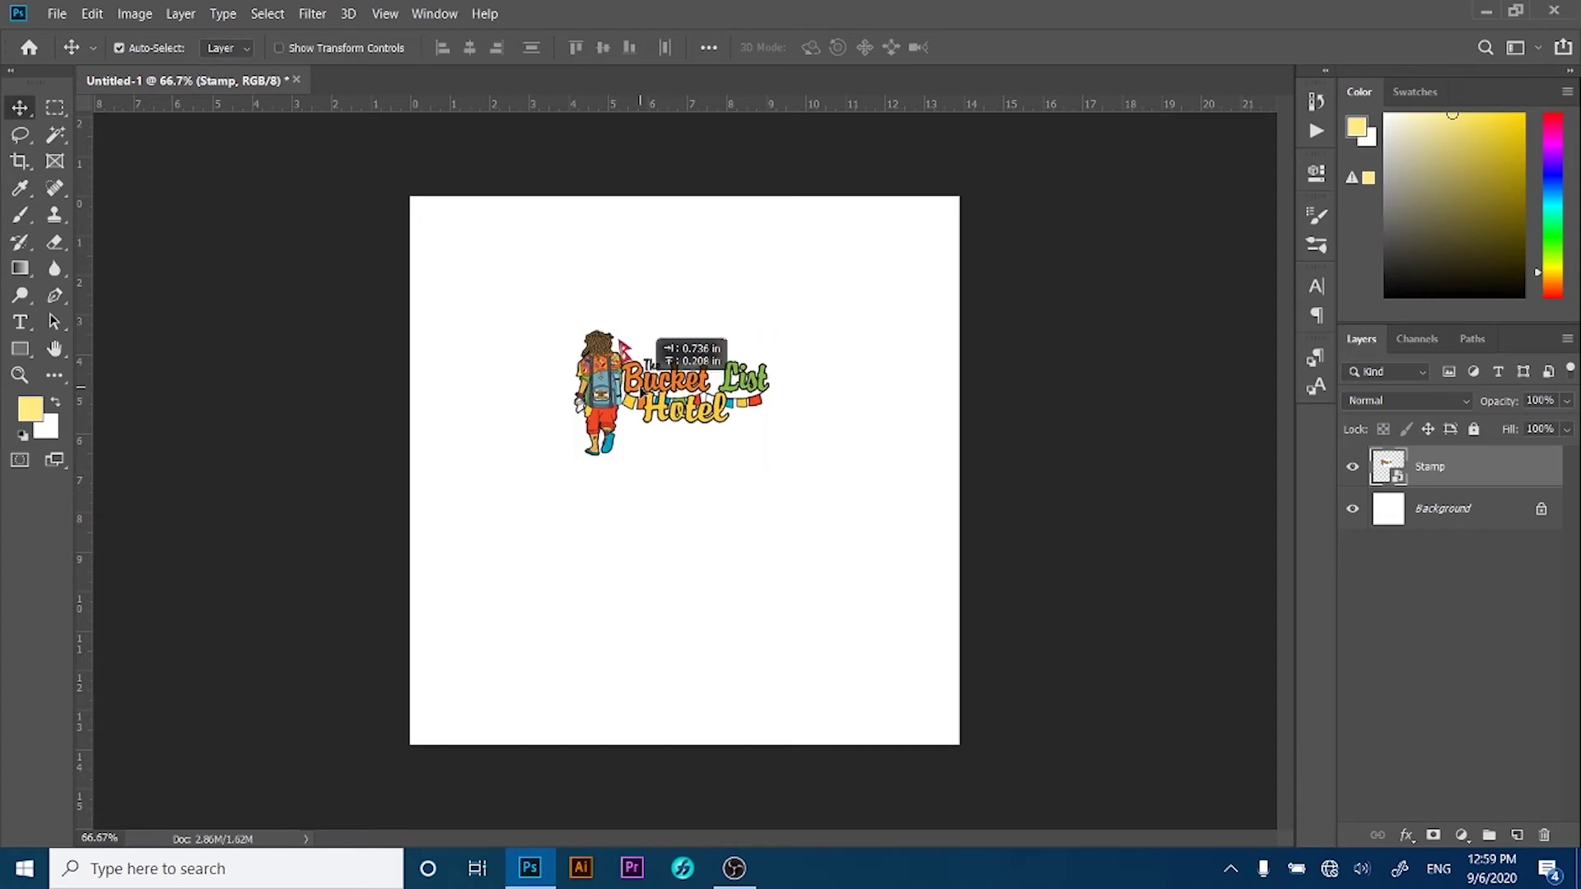
{"action": "right_click", "coordinate": [21, 108]}
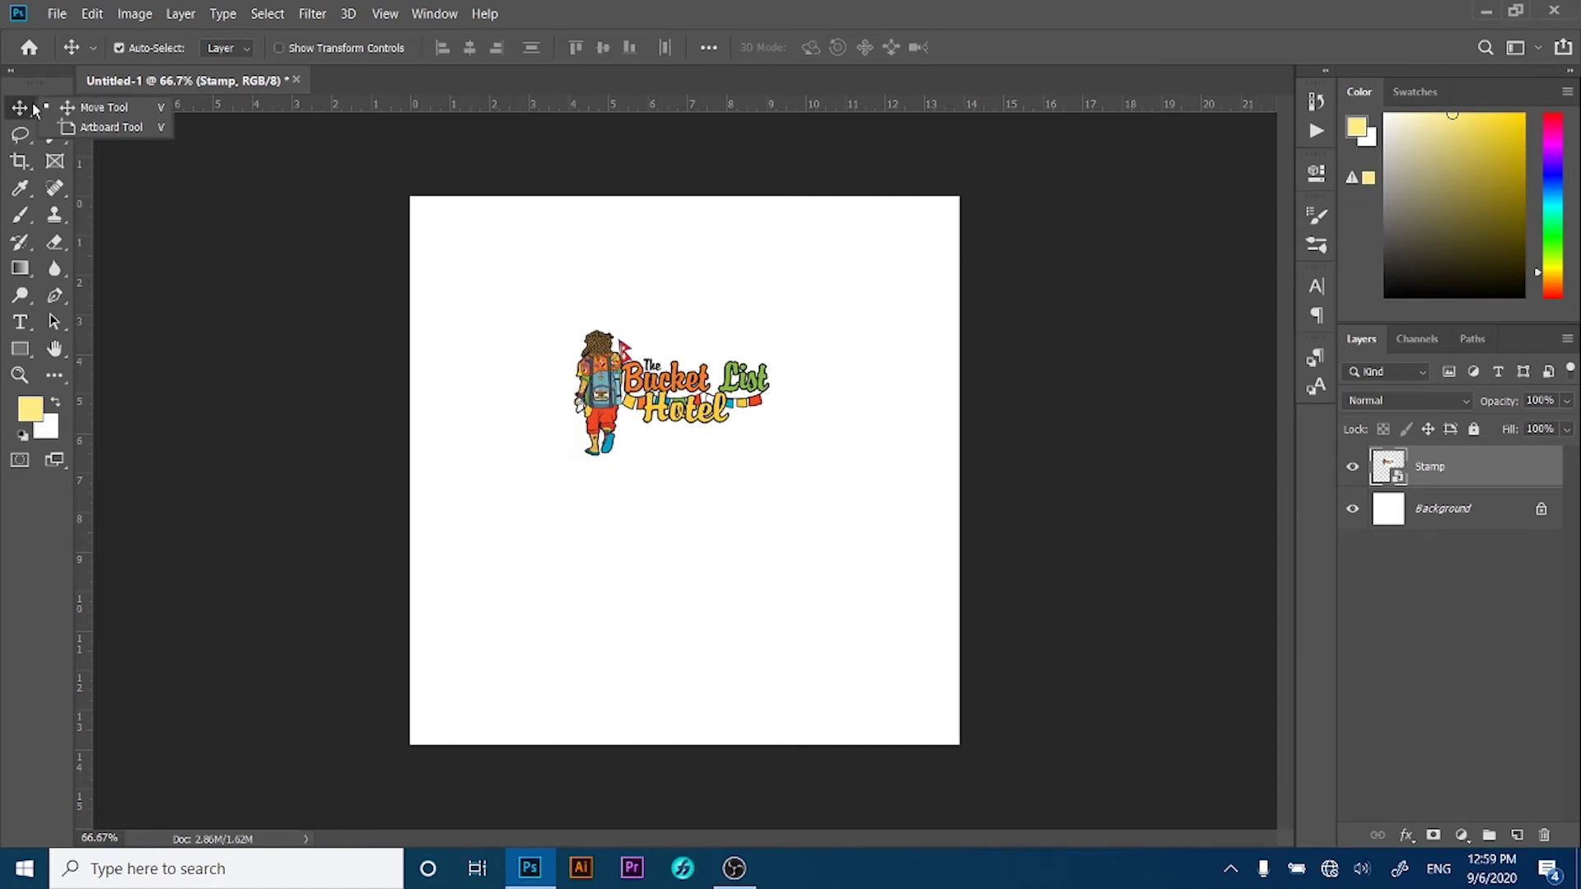
With the Artboard Tool, drag across the whole canvas to create a 13.88 × 13.88 in Artboard 1.
{"action": "left_click", "coordinate": [82, 129]}
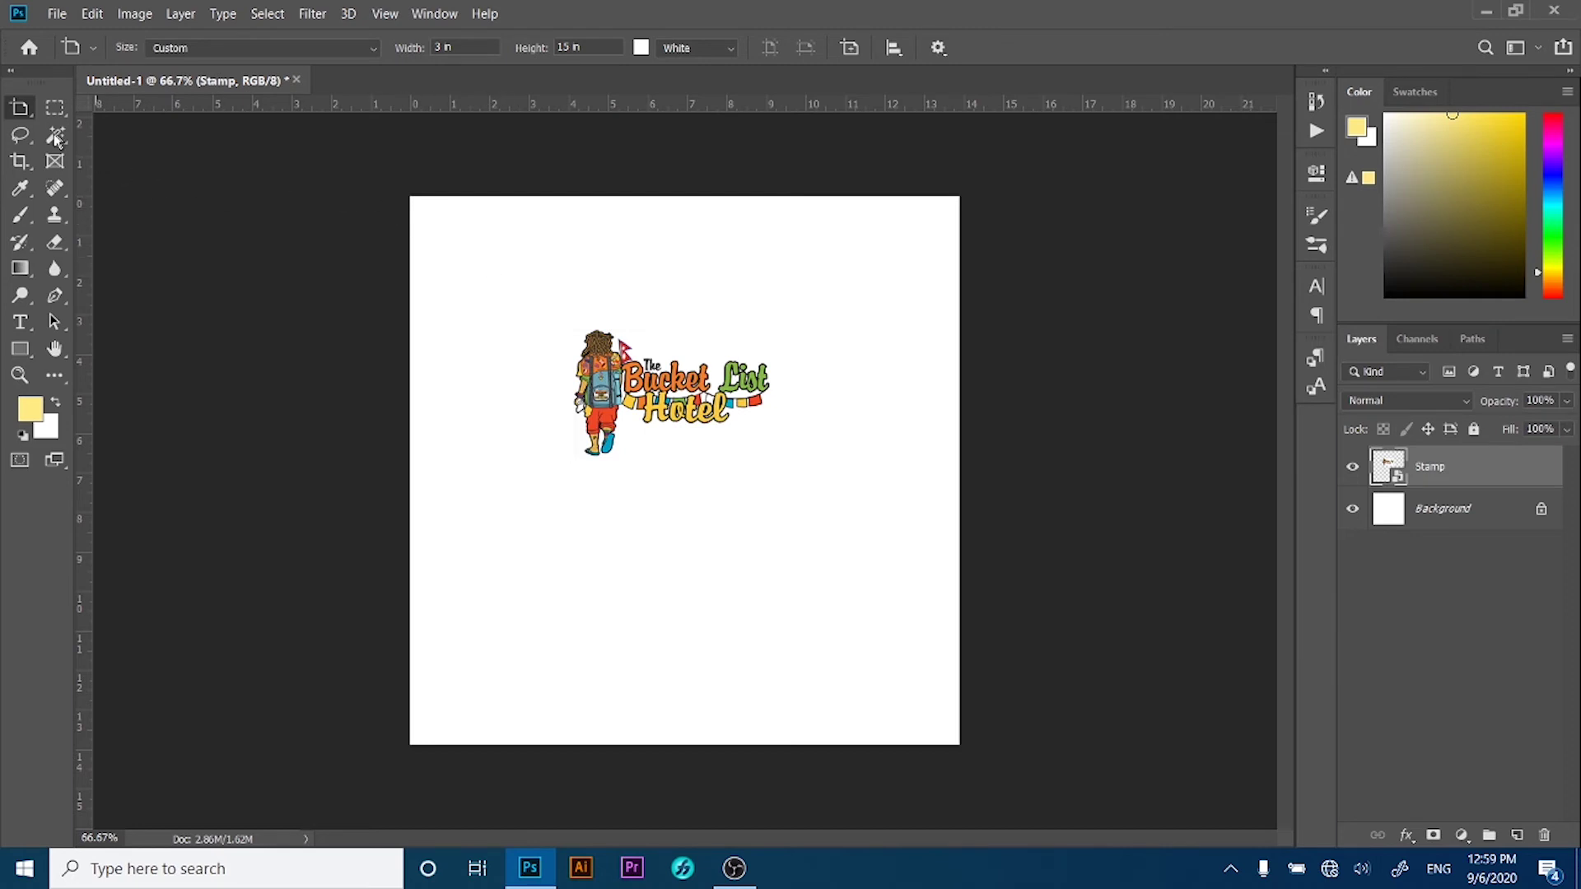
{"action": "right_click", "coordinate": [19, 107]}
{"action": "left_click", "coordinate": [93, 126]}
{"action": "left_click_drag", "start_coordinate": [414, 197], "coordinate": [869, 663]}
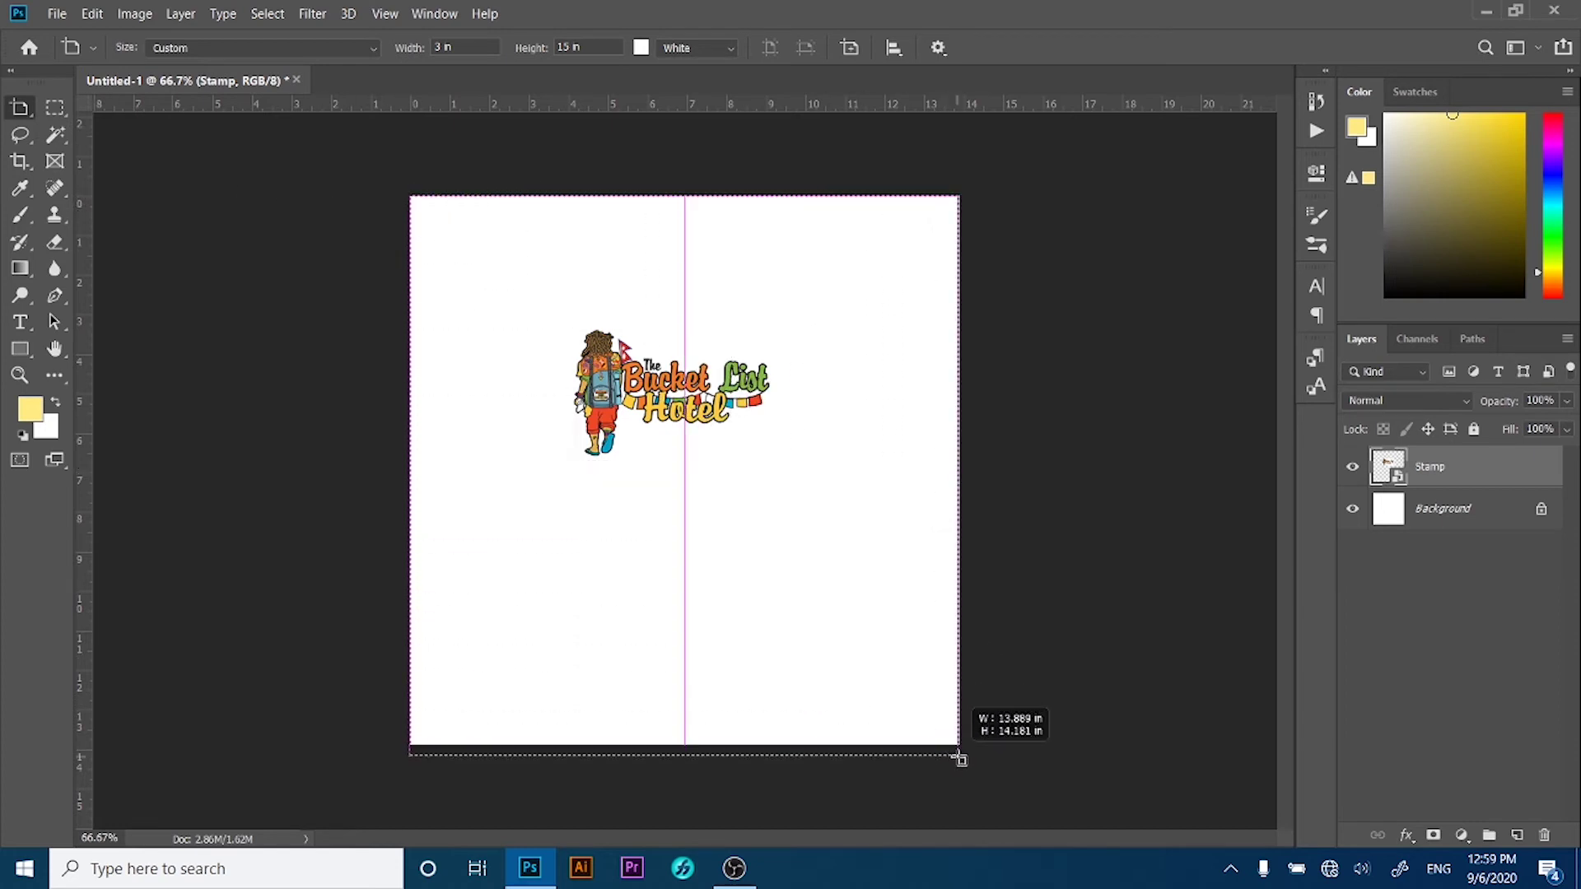
{"action": "left_click_drag", "start_coordinate": [871, 667], "coordinate": [964, 744]}
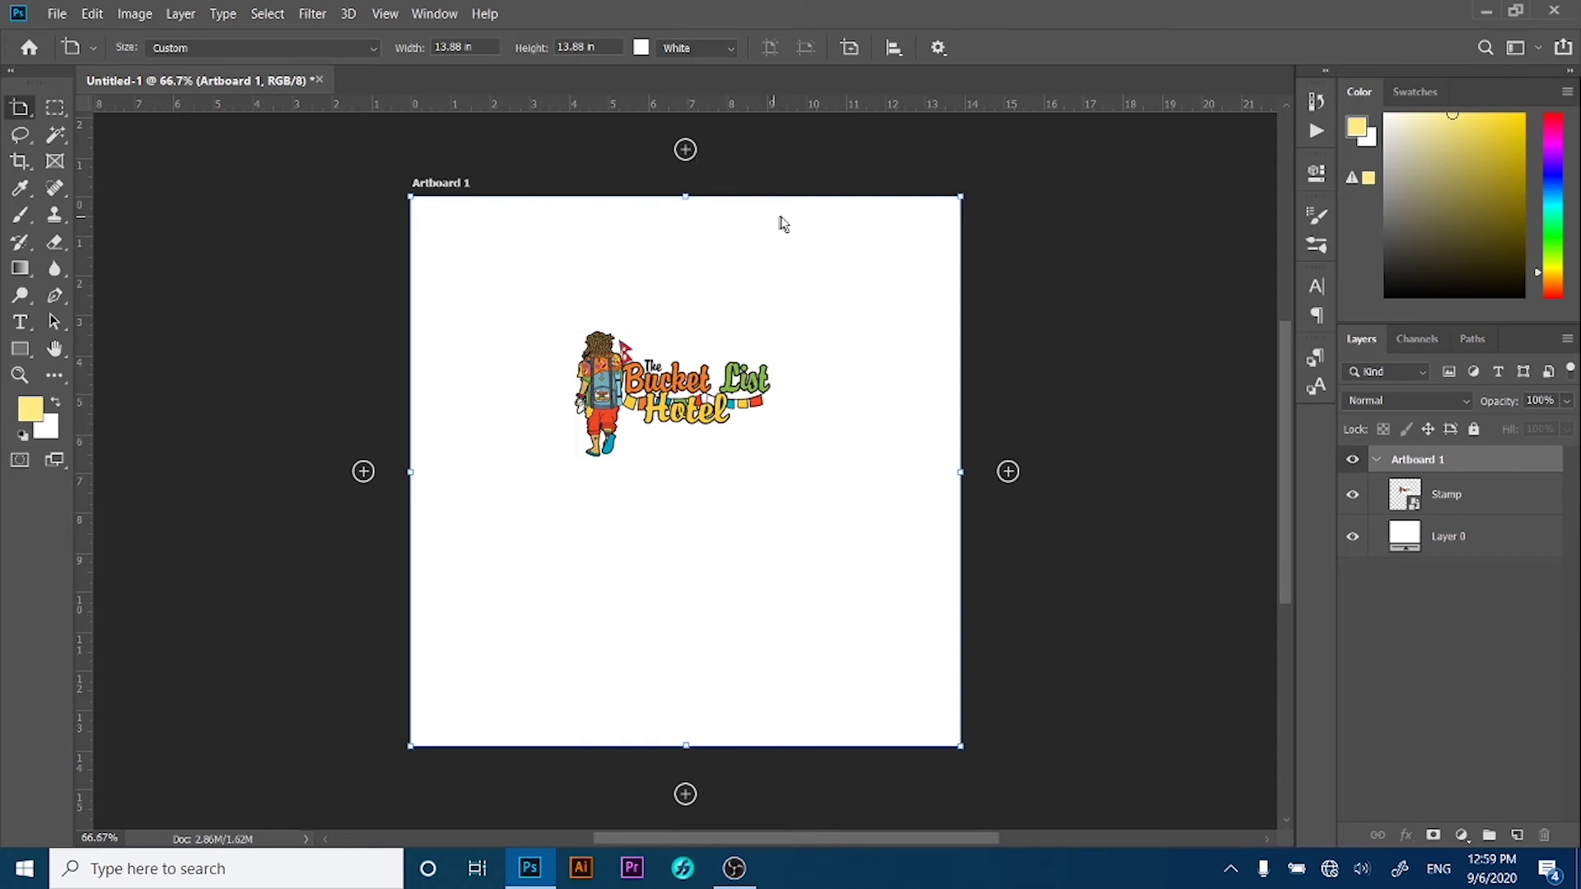
{"action": "left_click_drag", "start_coordinate": [782, 172], "coordinate": [787, 297]}
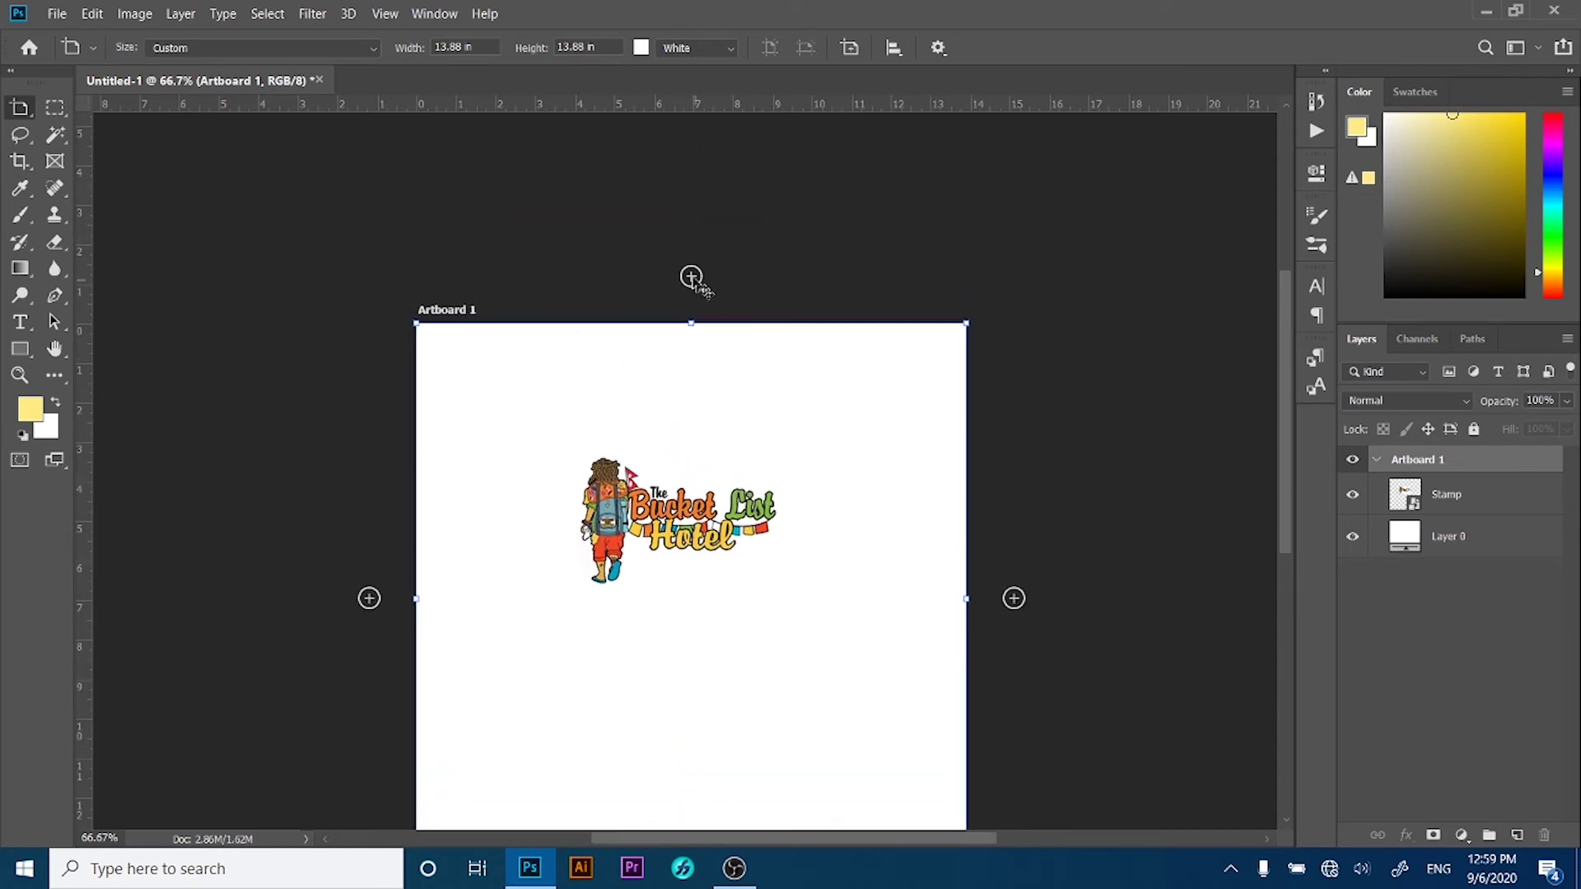
{"action": "left_click_drag", "start_coordinate": [705, 377], "coordinate": [657, 238]}
Add Artboard 2 to the right of Artboard 1.
{"action": "left_click", "coordinate": [309, 413]}
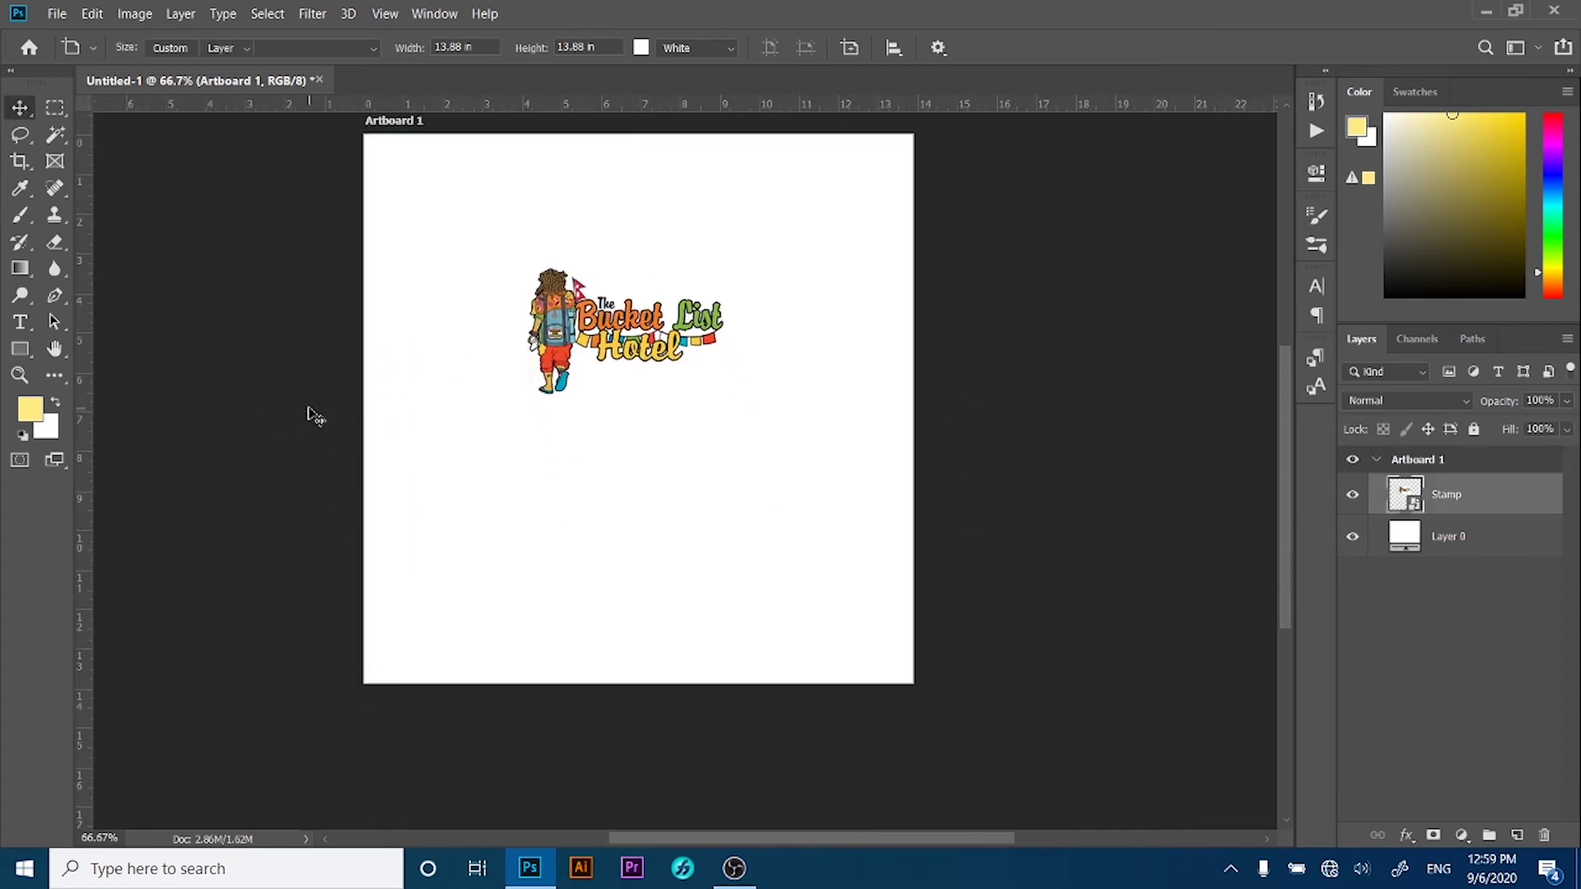
{"action": "key", "text": "v"}
{"action": "left_click", "coordinate": [402, 397]}
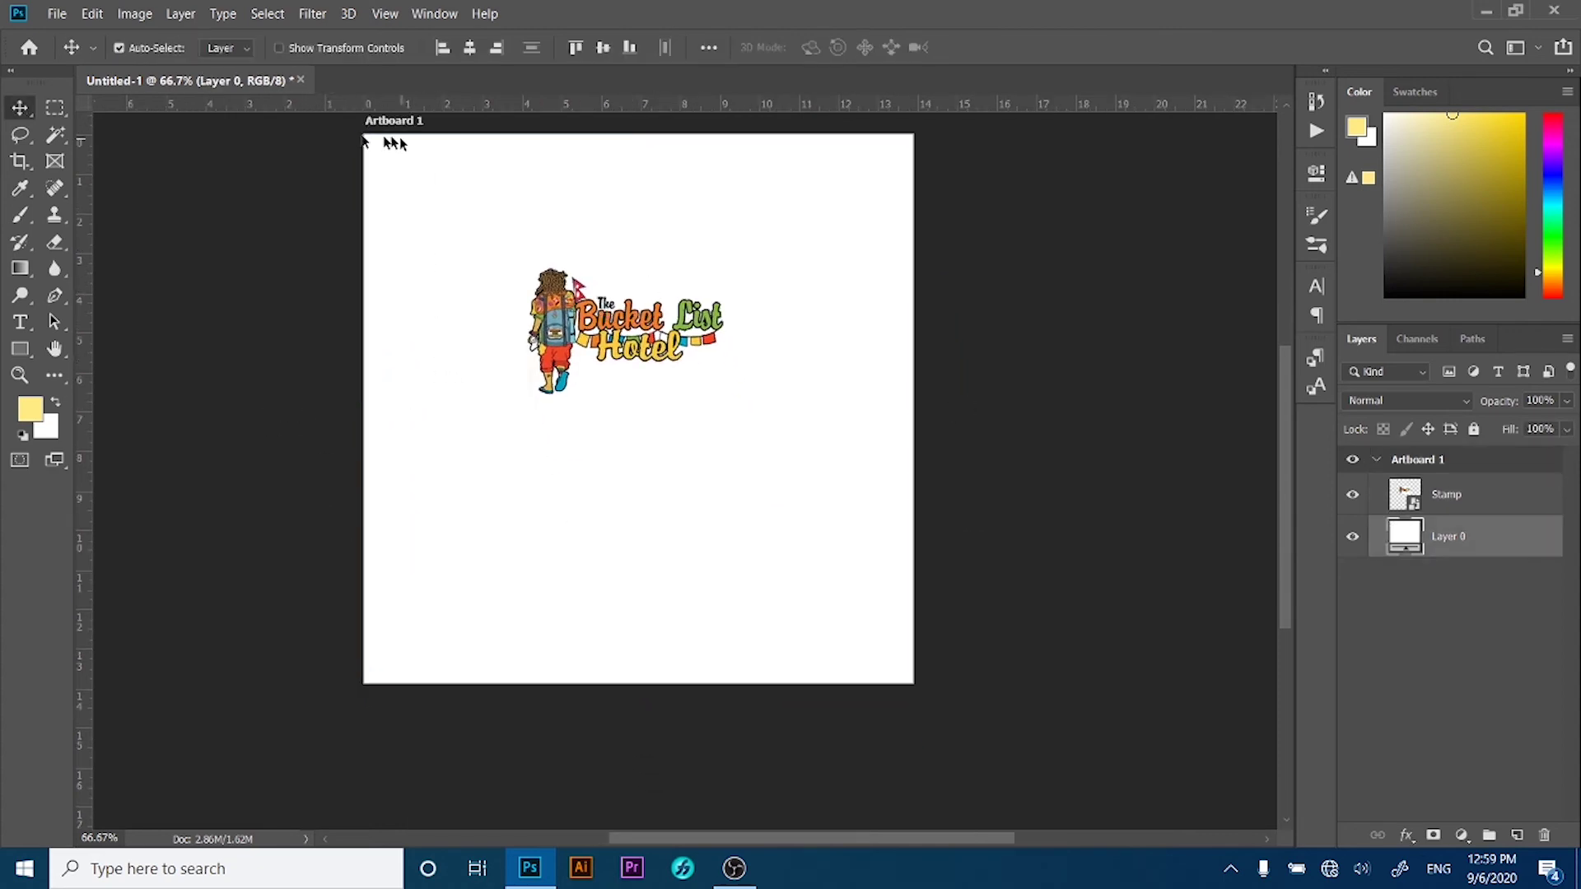
{"action": "mouse_move", "coordinate": [369, 138]}
{"action": "left_mouse_down"}
{"action": "mouse_move", "coordinate": [476, 210]}
{"action": "mouse_move", "coordinate": [496, 256]}
{"action": "left_mouse_up"}
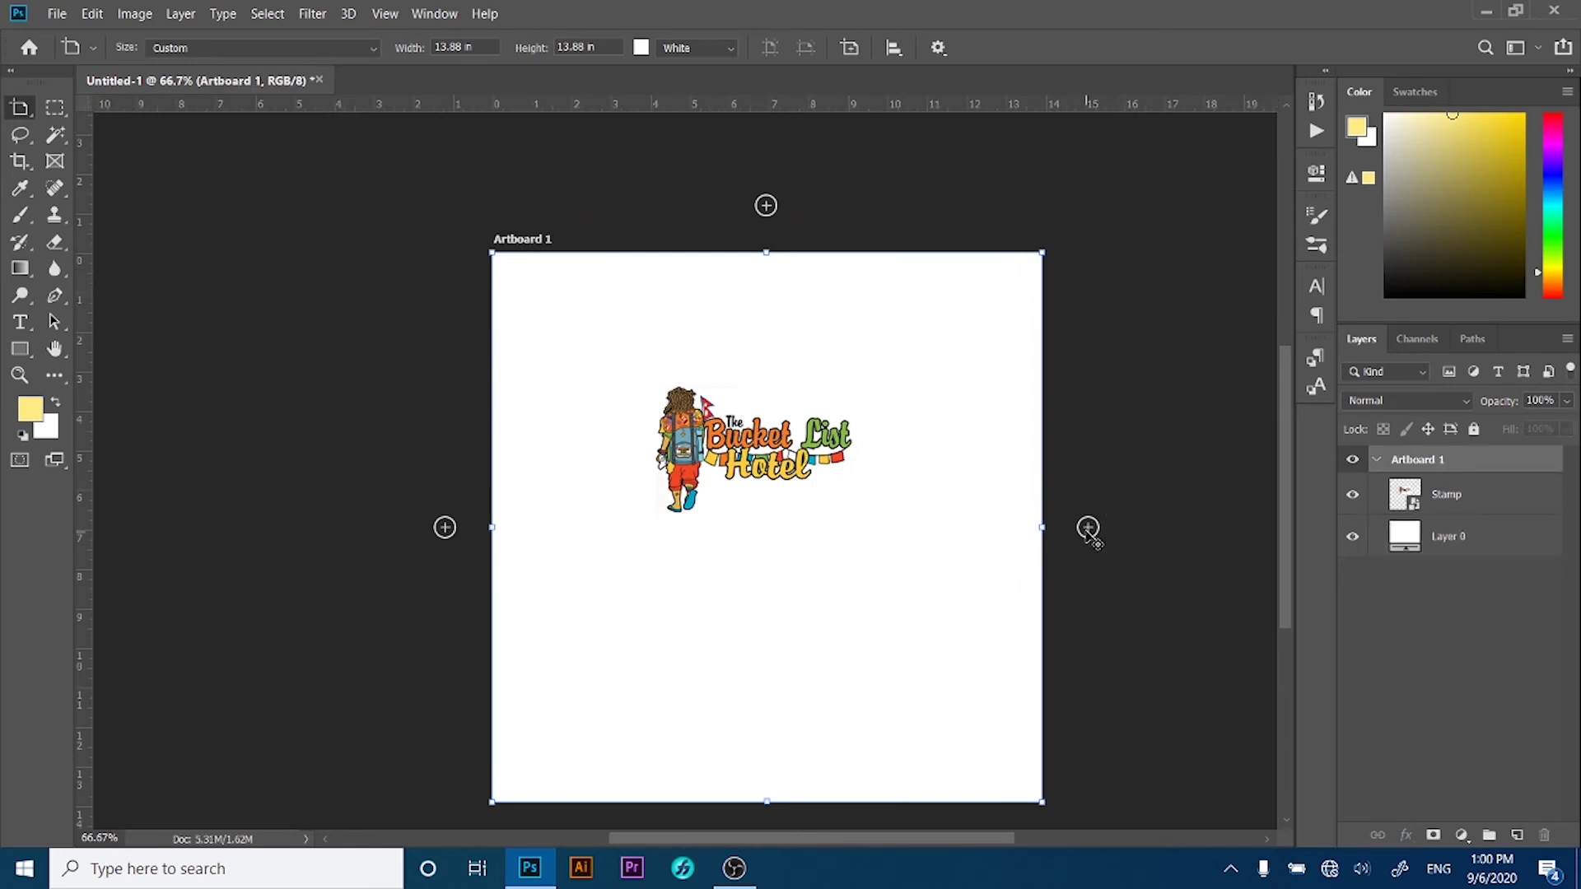
{"action": "left_click", "coordinate": [1088, 528]}
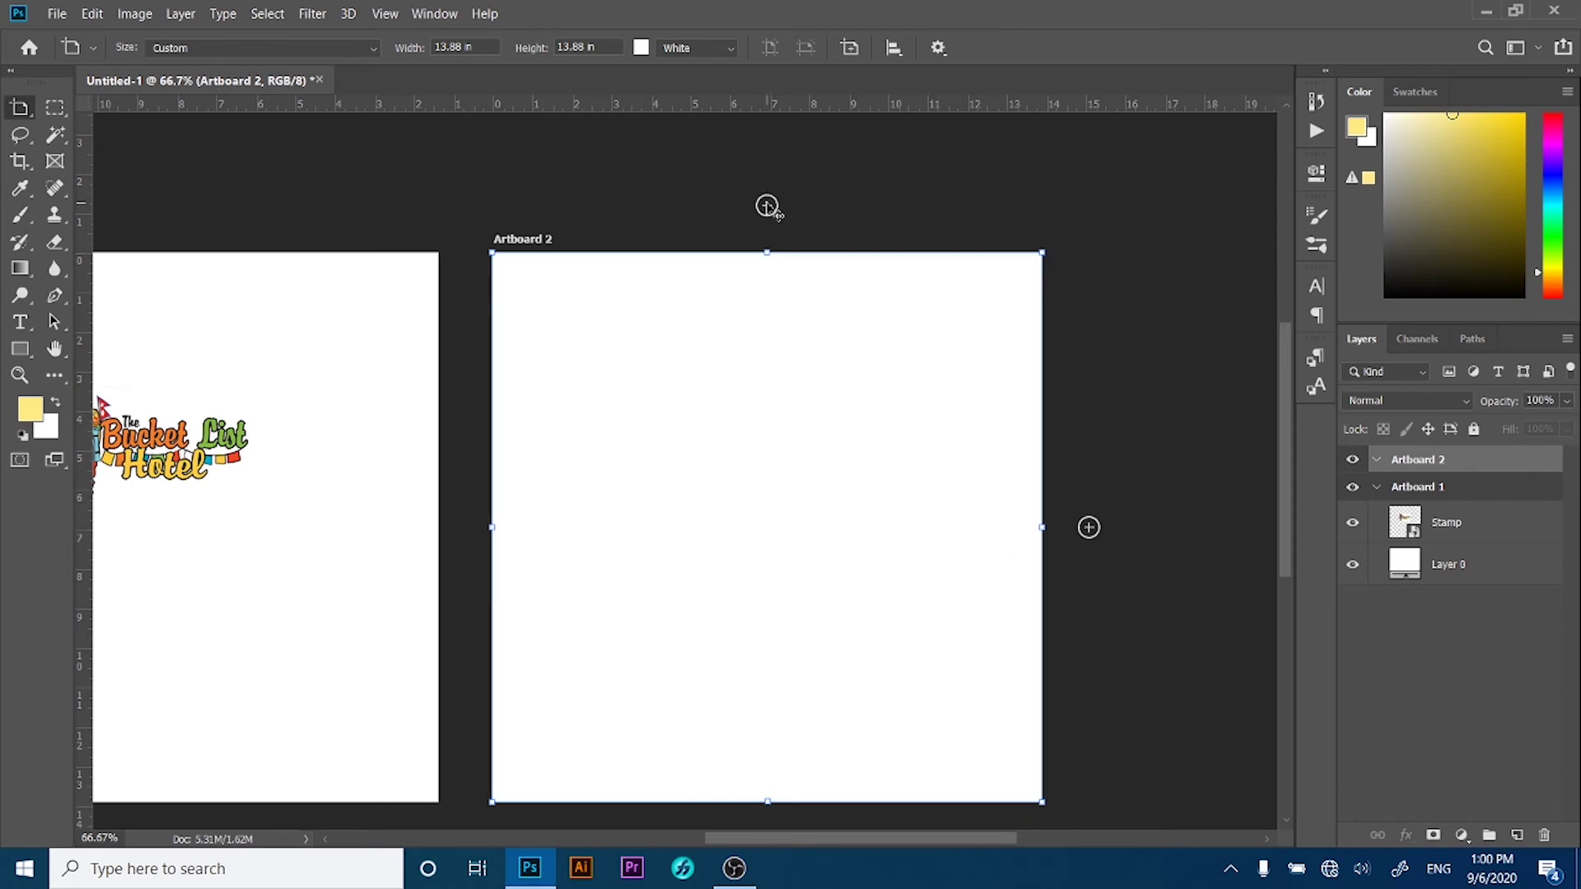
Add Artboard 3 below Artboard 2 and shorten it to 10.86 in tall.
{"action": "left_click_drag", "start_coordinate": [819, 576], "coordinate": [816, 429]}
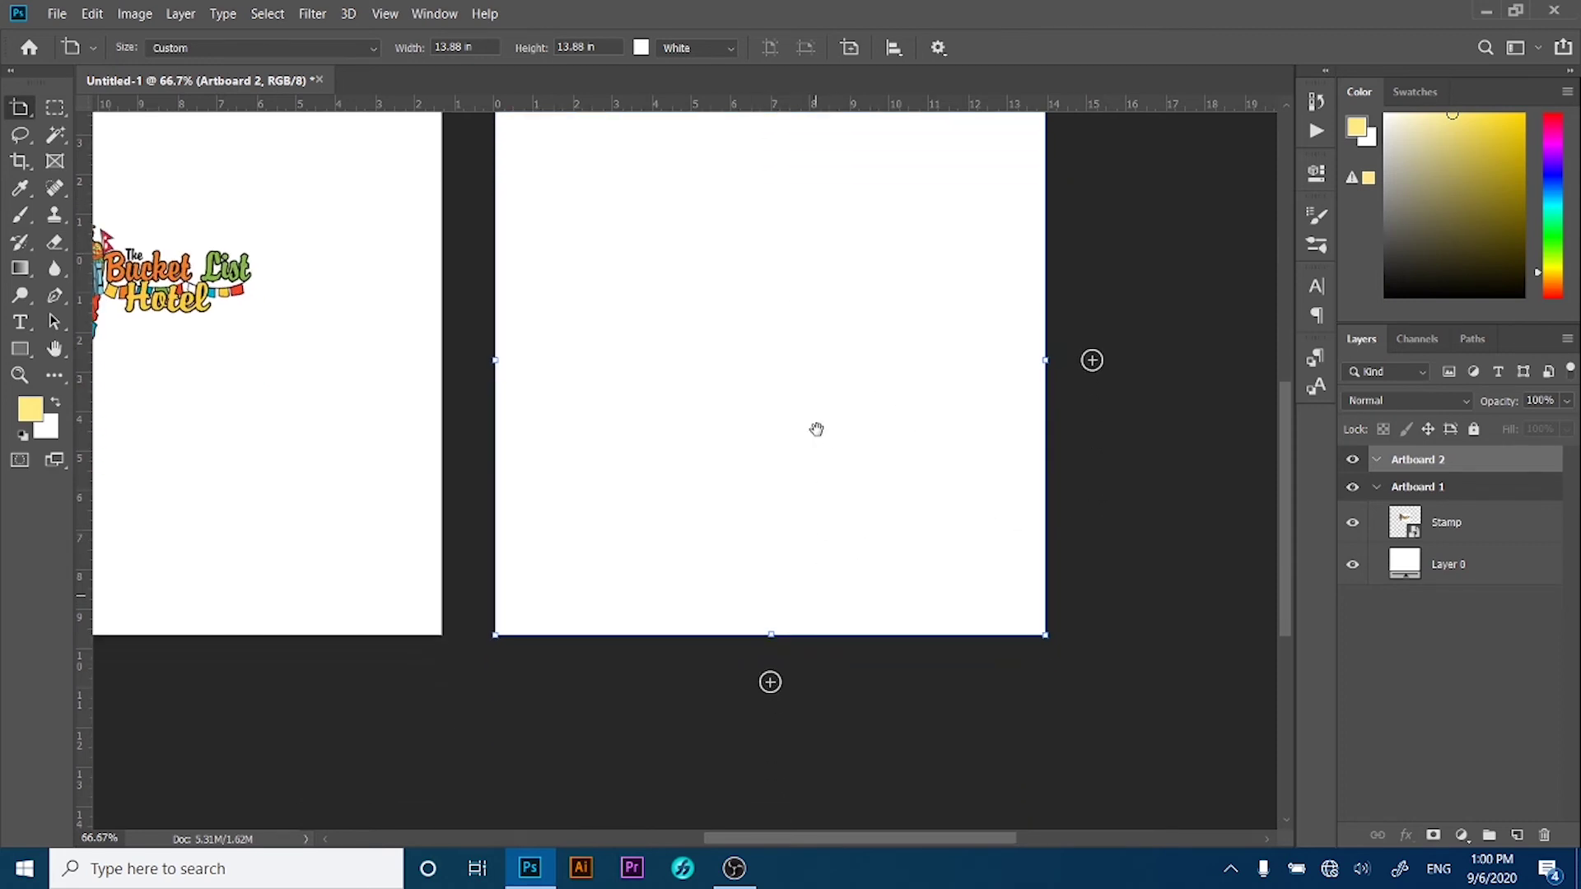
{"action": "left_click", "coordinate": [770, 682]}
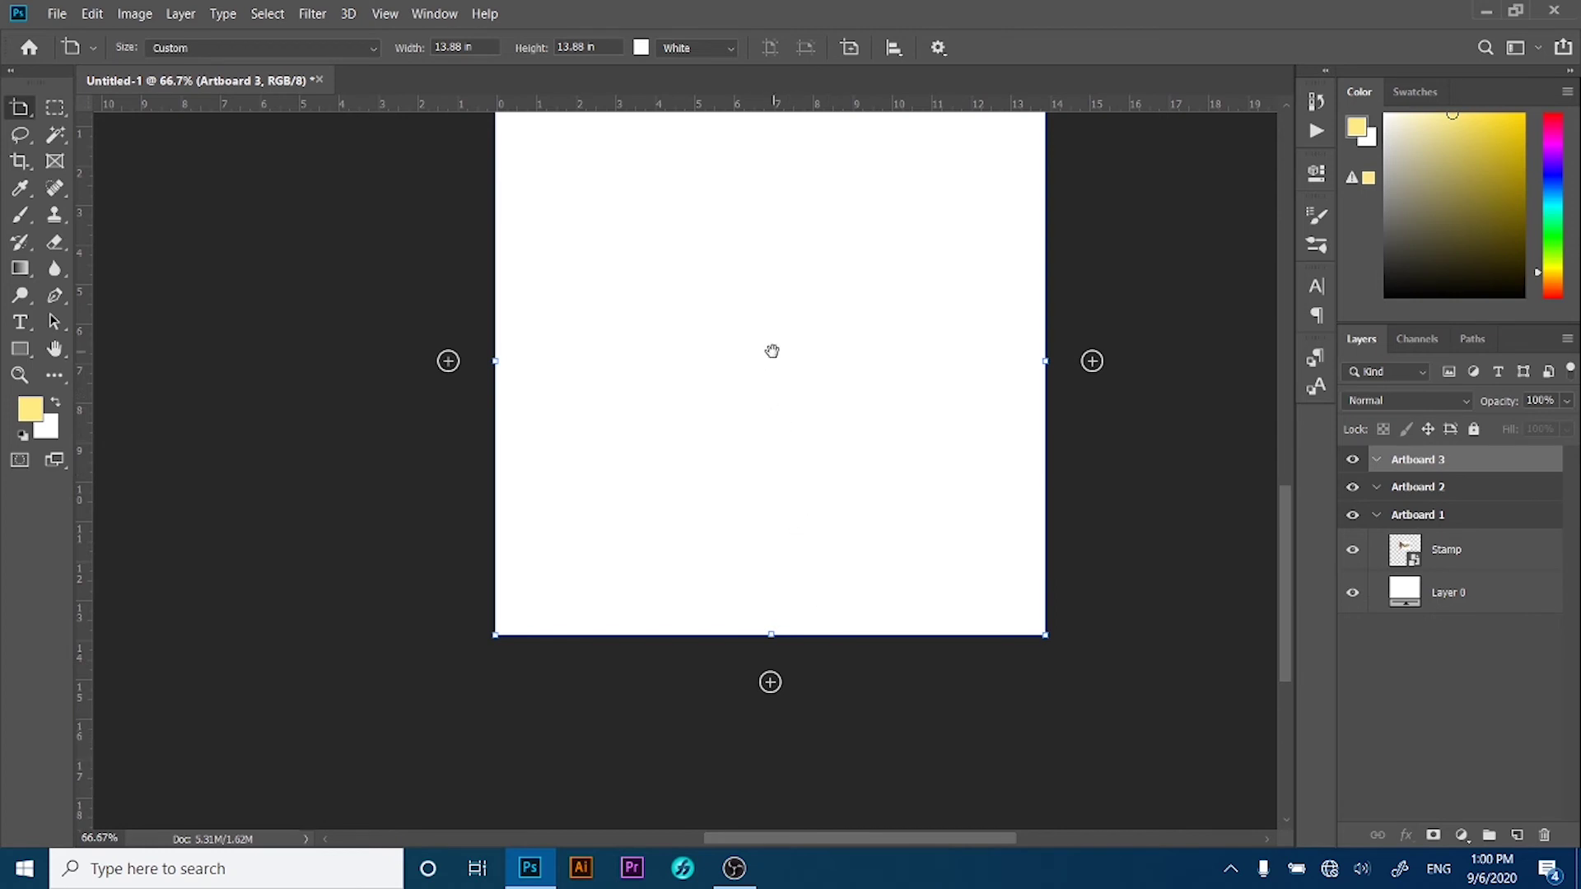
{"action": "left_click_drag", "start_coordinate": [771, 351], "coordinate": [770, 457]}
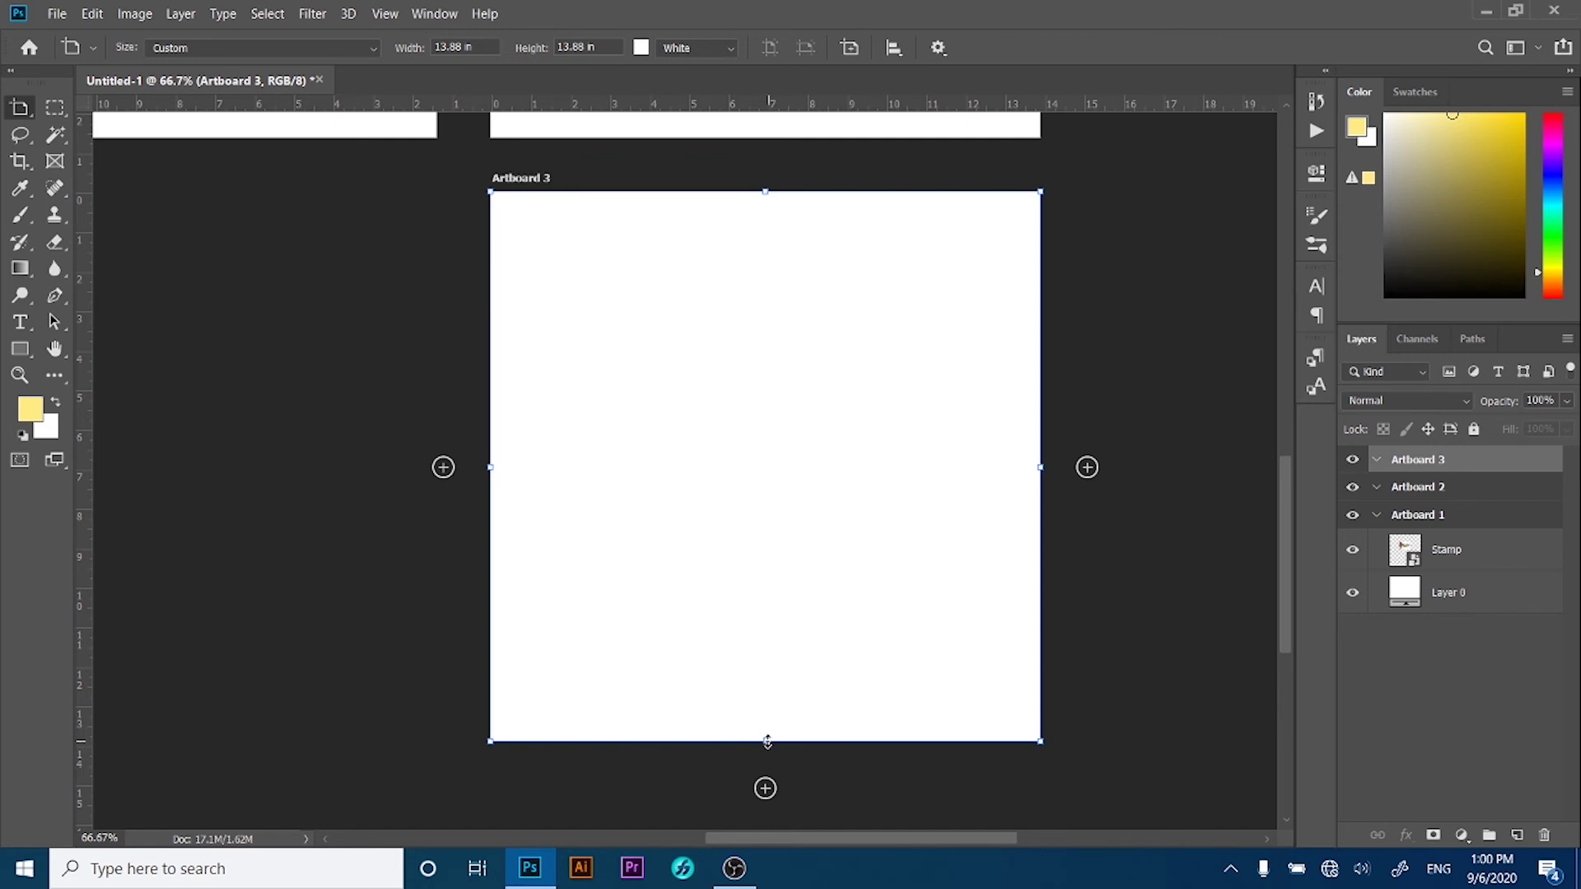
{"action": "left_click_drag", "start_coordinate": [768, 739], "coordinate": [761, 622]}
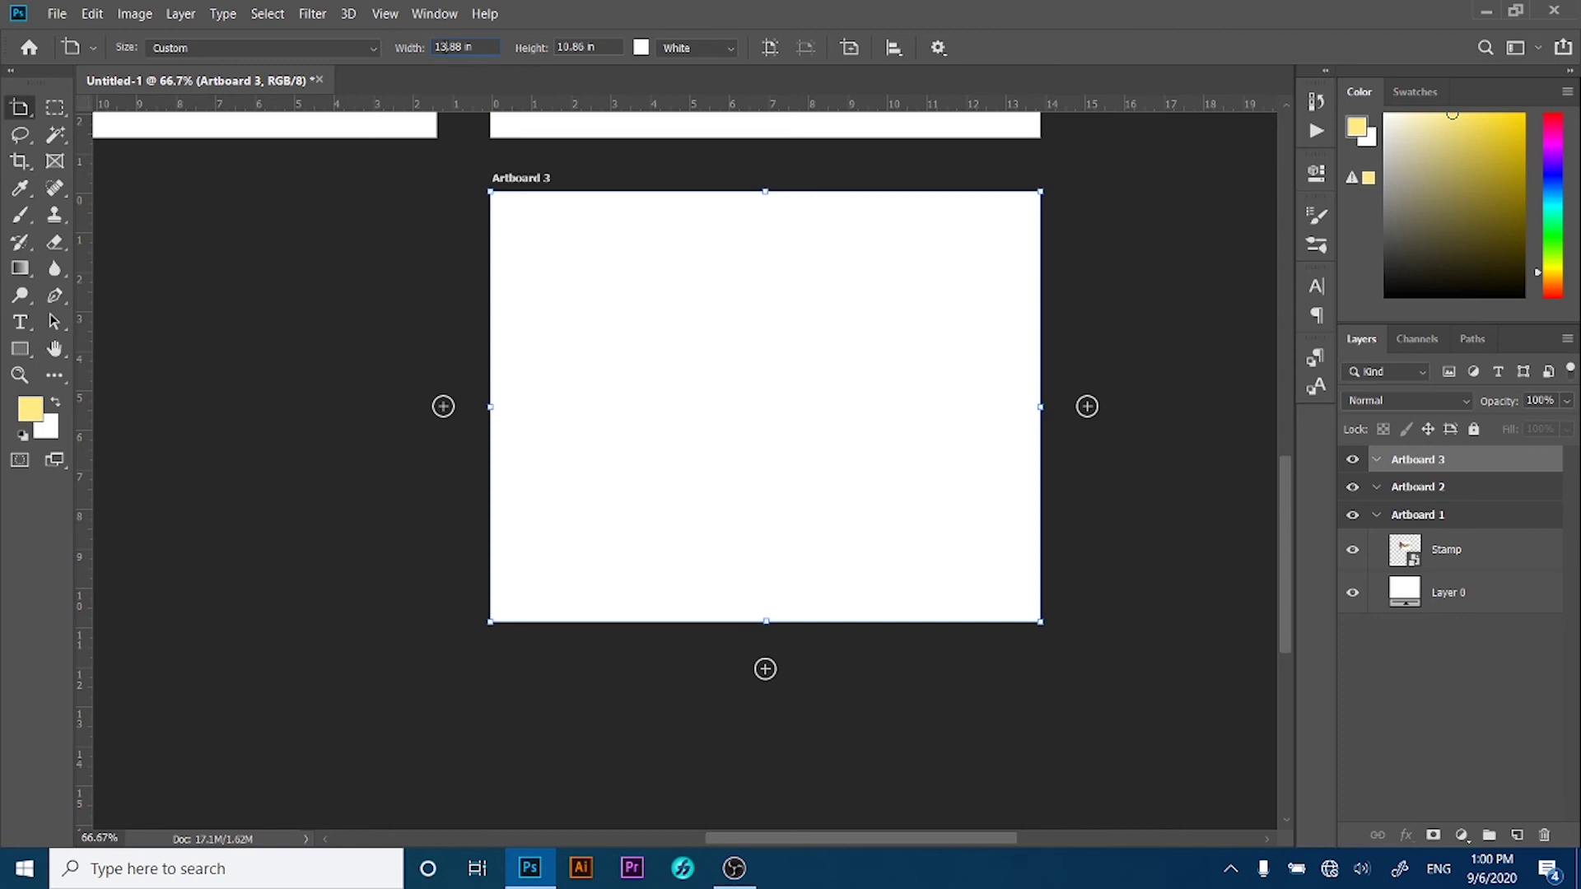
Set Artboard 3's width and height to 5 in each in the options bar.
{"action": "double_click", "coordinate": [452, 47]}
{"action": "type", "text": "5"}
{"action": "key", "text": "Return"}
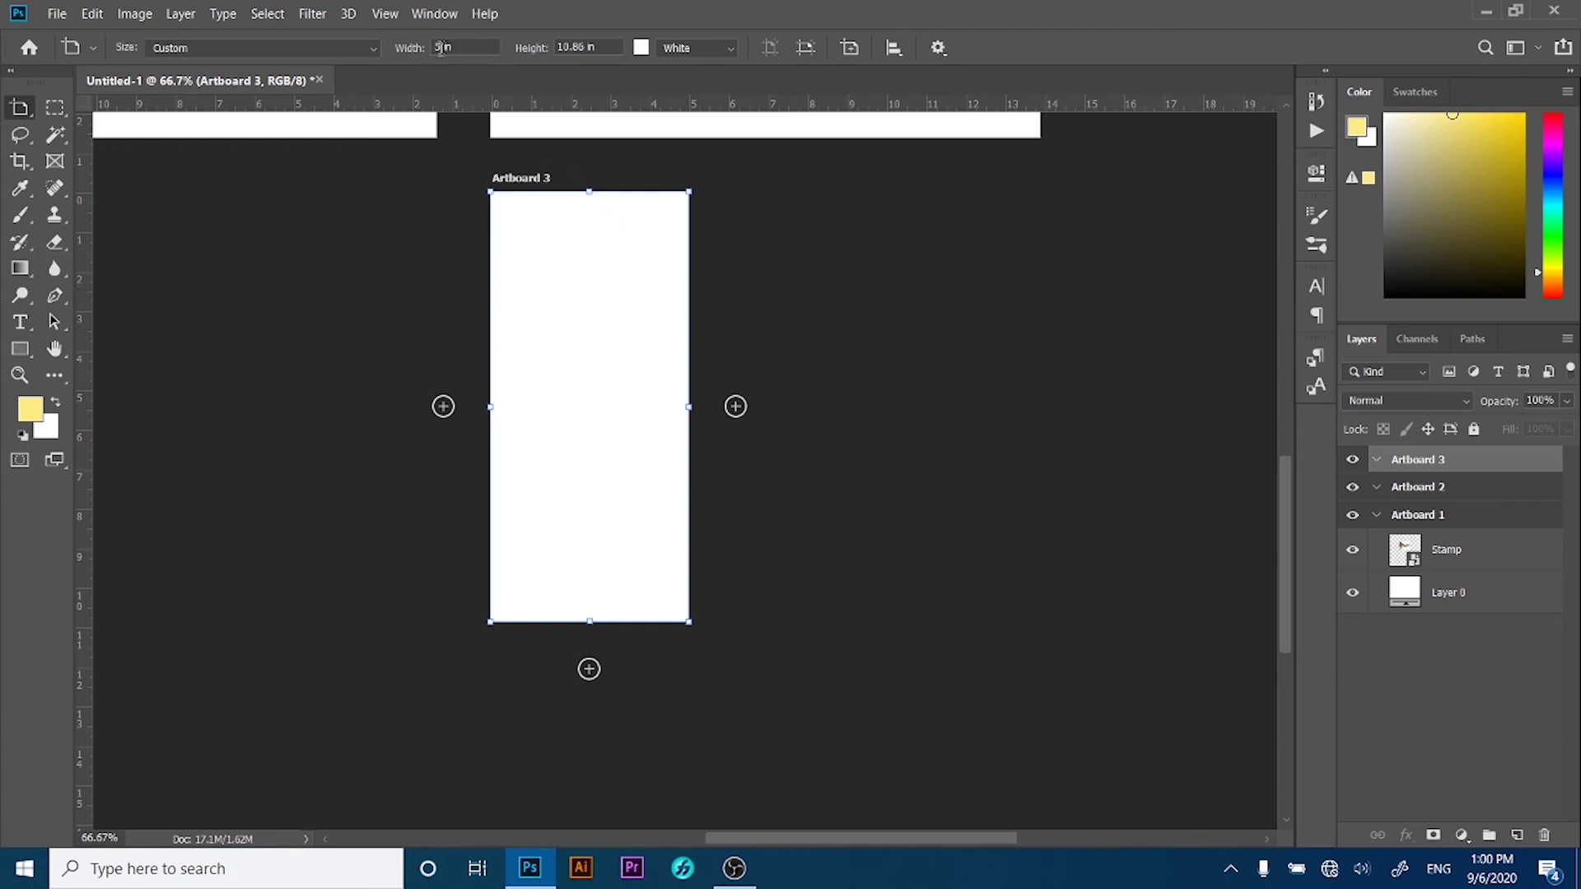
{"action": "double_click", "coordinate": [572, 47]}
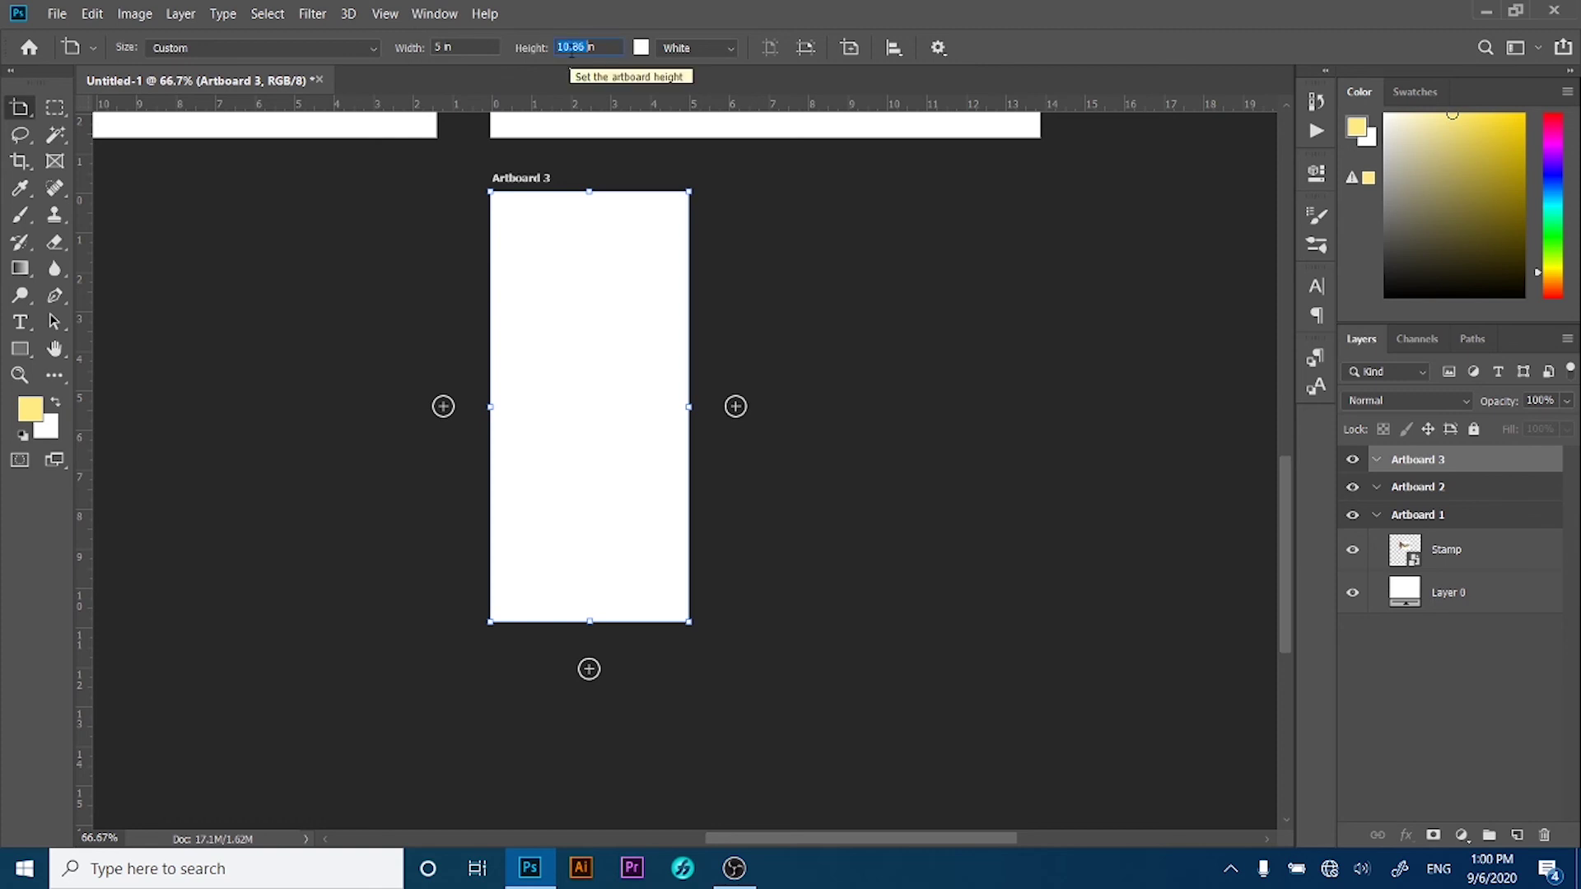
{"action": "type", "text": "5"}
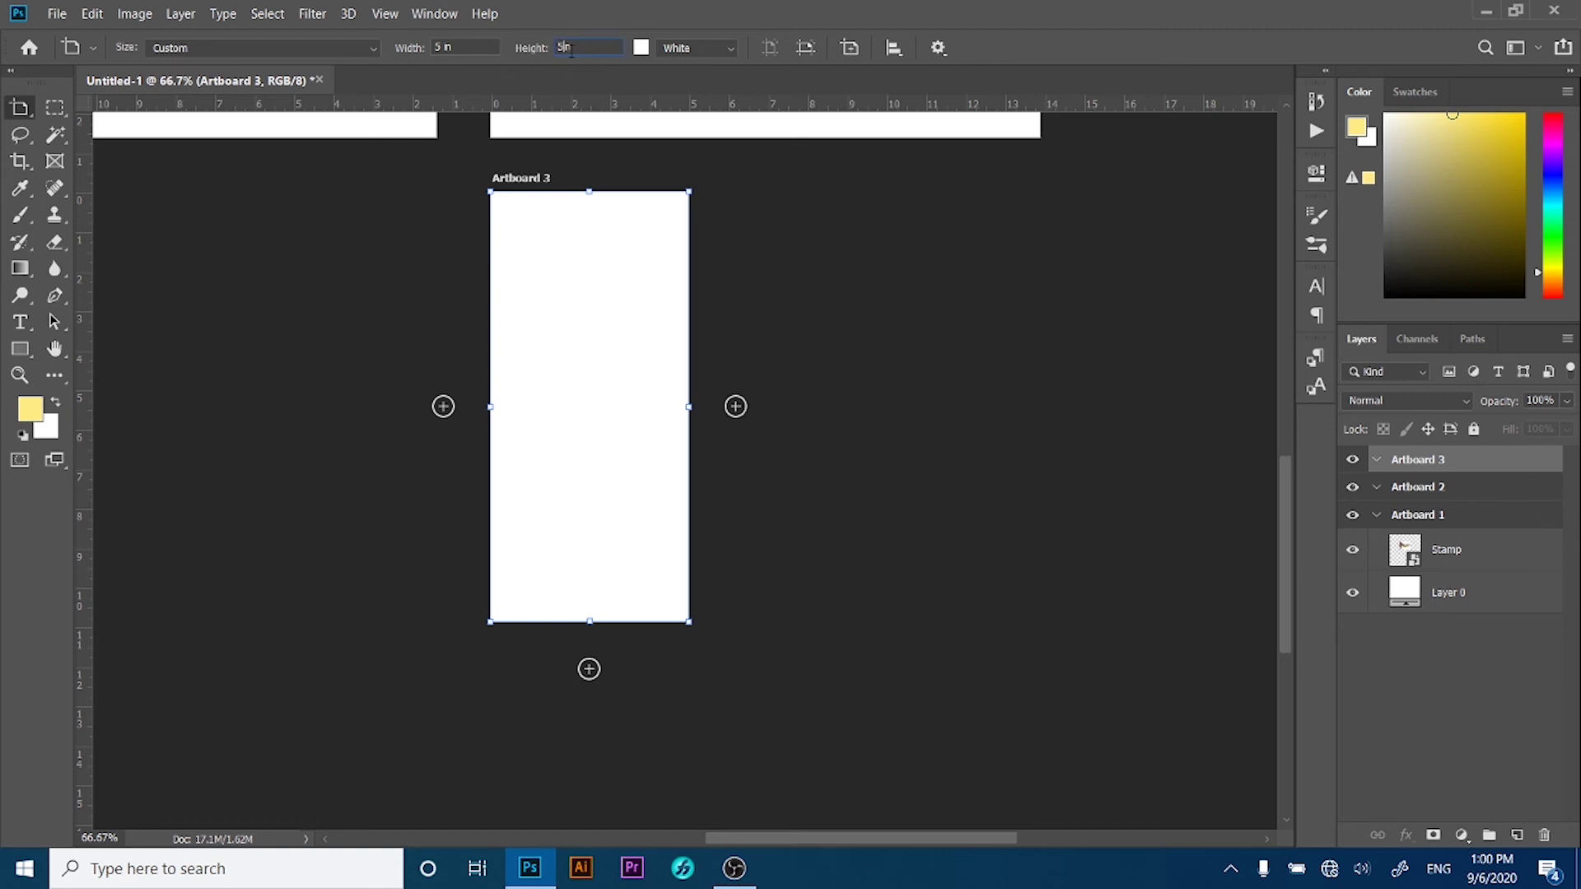
{"action": "key", "text": "Return"}
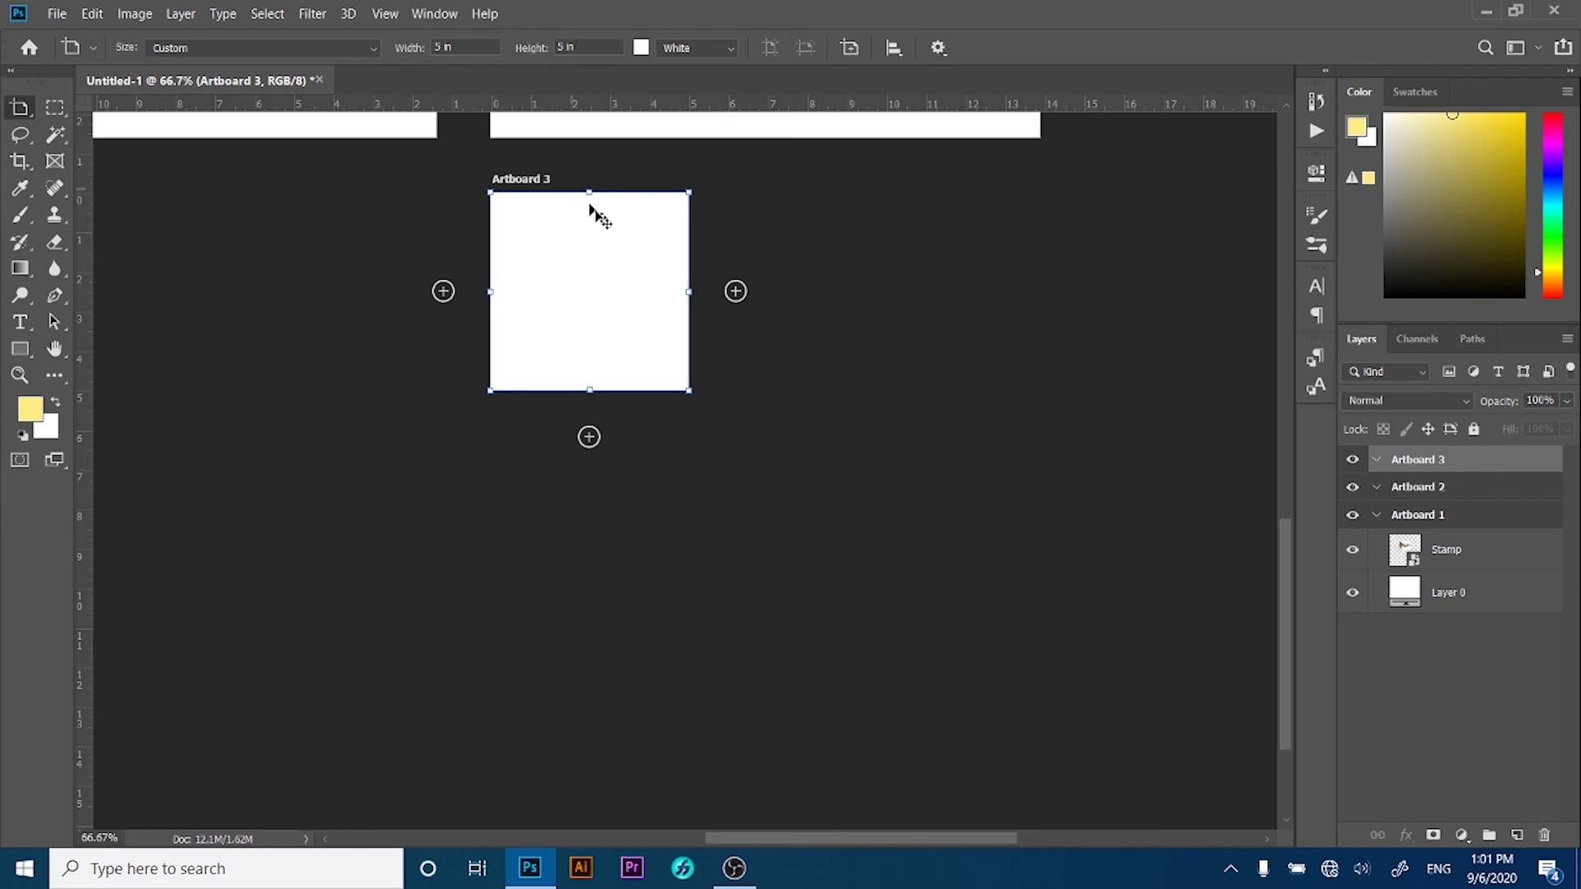
Zoom out to 33.3% to show all three artboards, then select Artboard 2.
{"action": "key", "text": "v"}
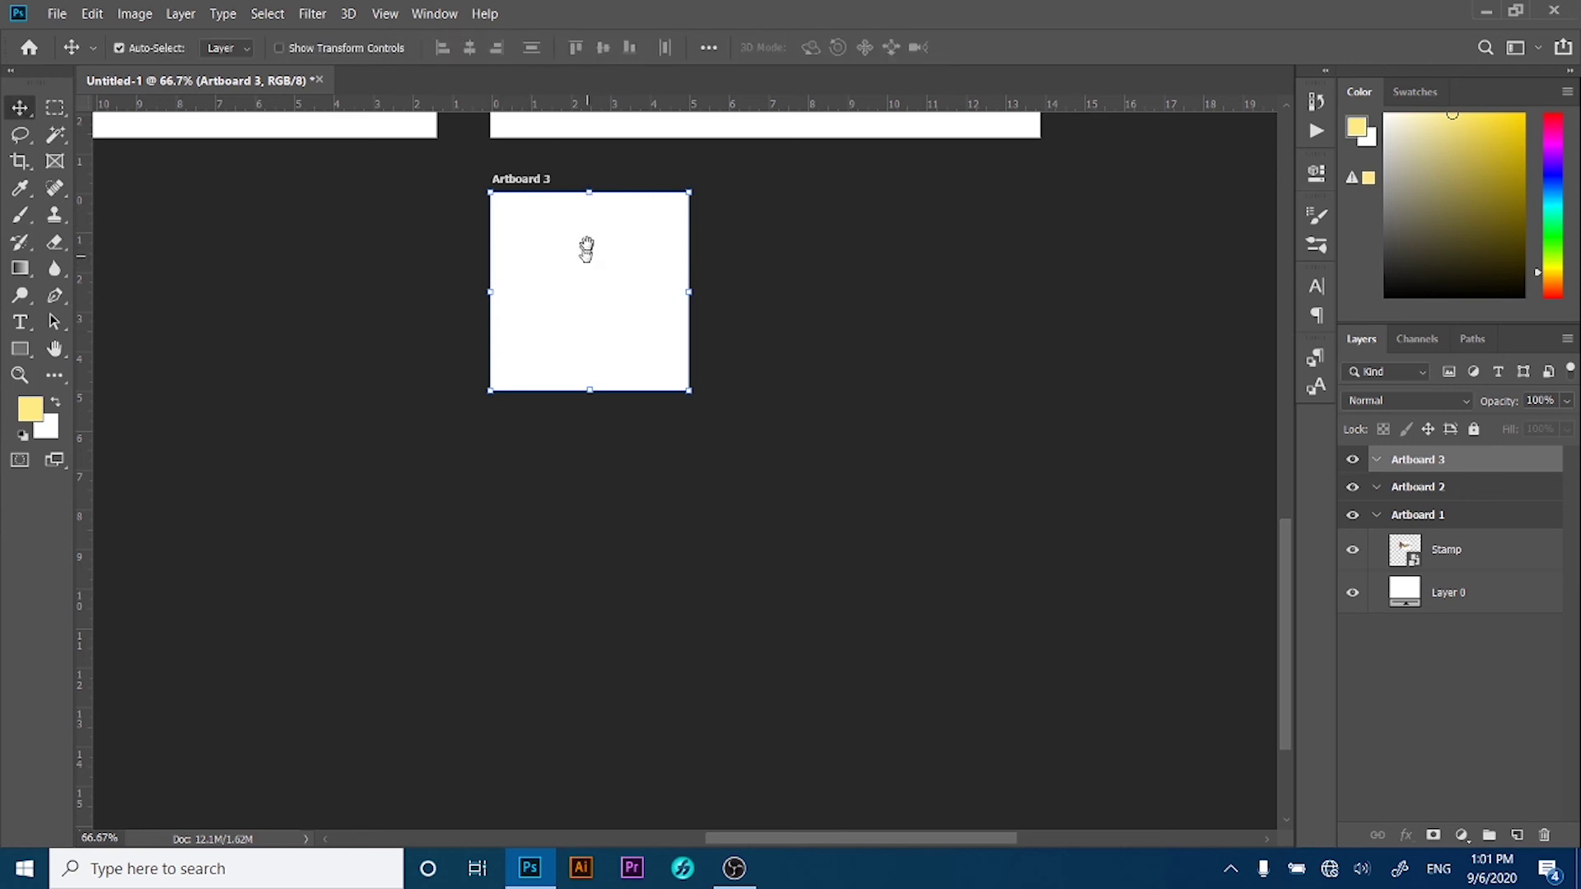
{"action": "left_click_drag", "start_coordinate": [590, 247], "coordinate": [748, 492]}
{"action": "key", "text": "z"}
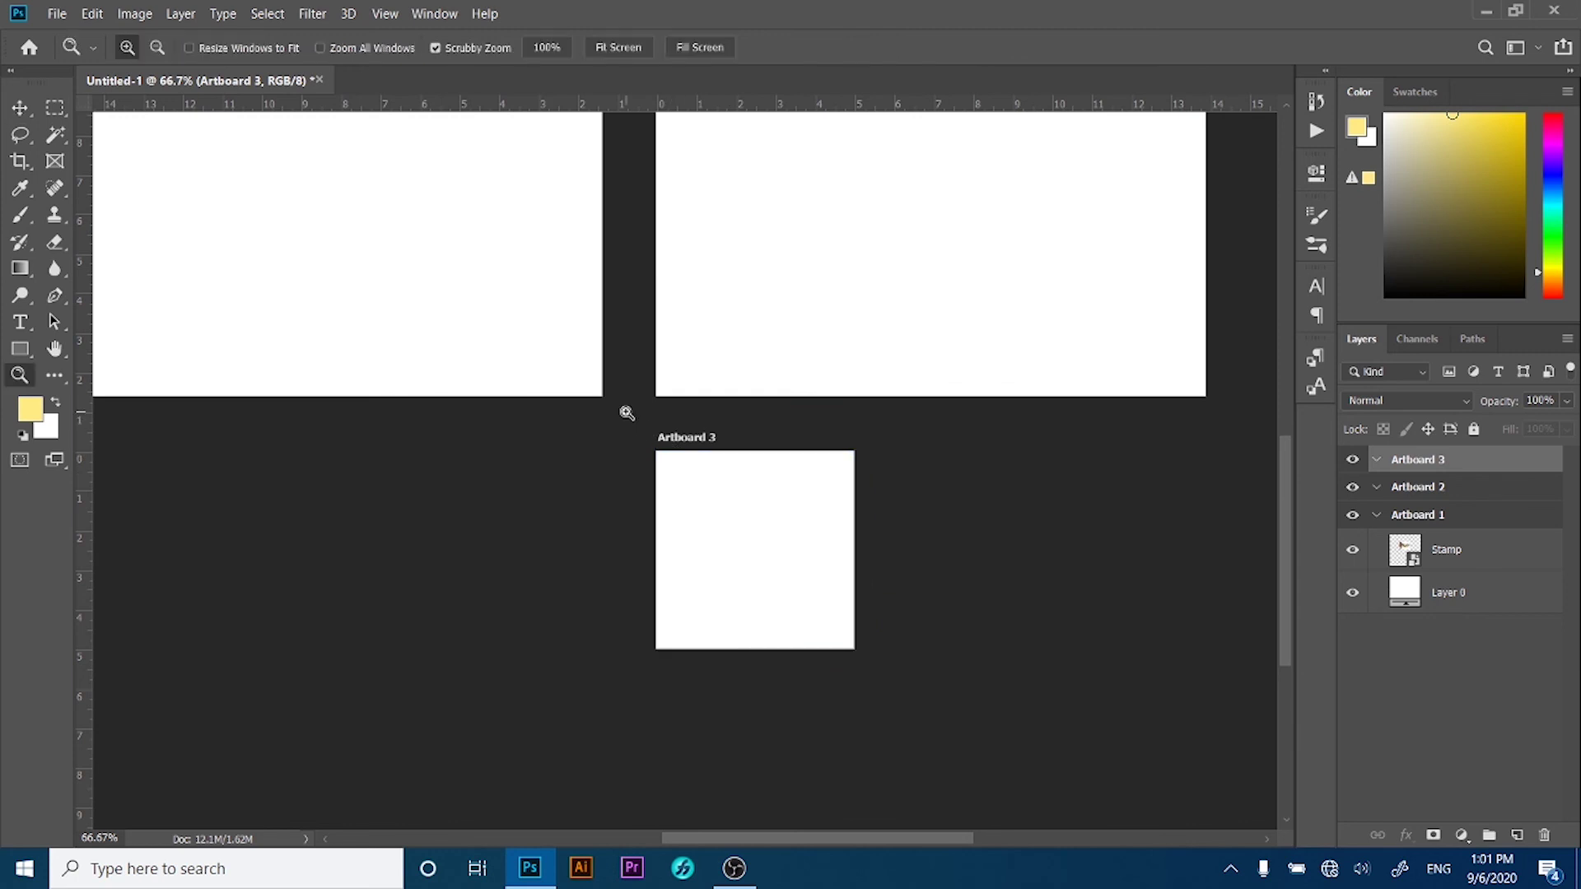
{"action": "left_click", "coordinate": [576, 391], "text": "alt"}
{"action": "left_click", "coordinate": [824, 406], "text": "alt"}
{"action": "left_click_drag", "start_coordinate": [824, 406], "coordinate": [626, 399]}
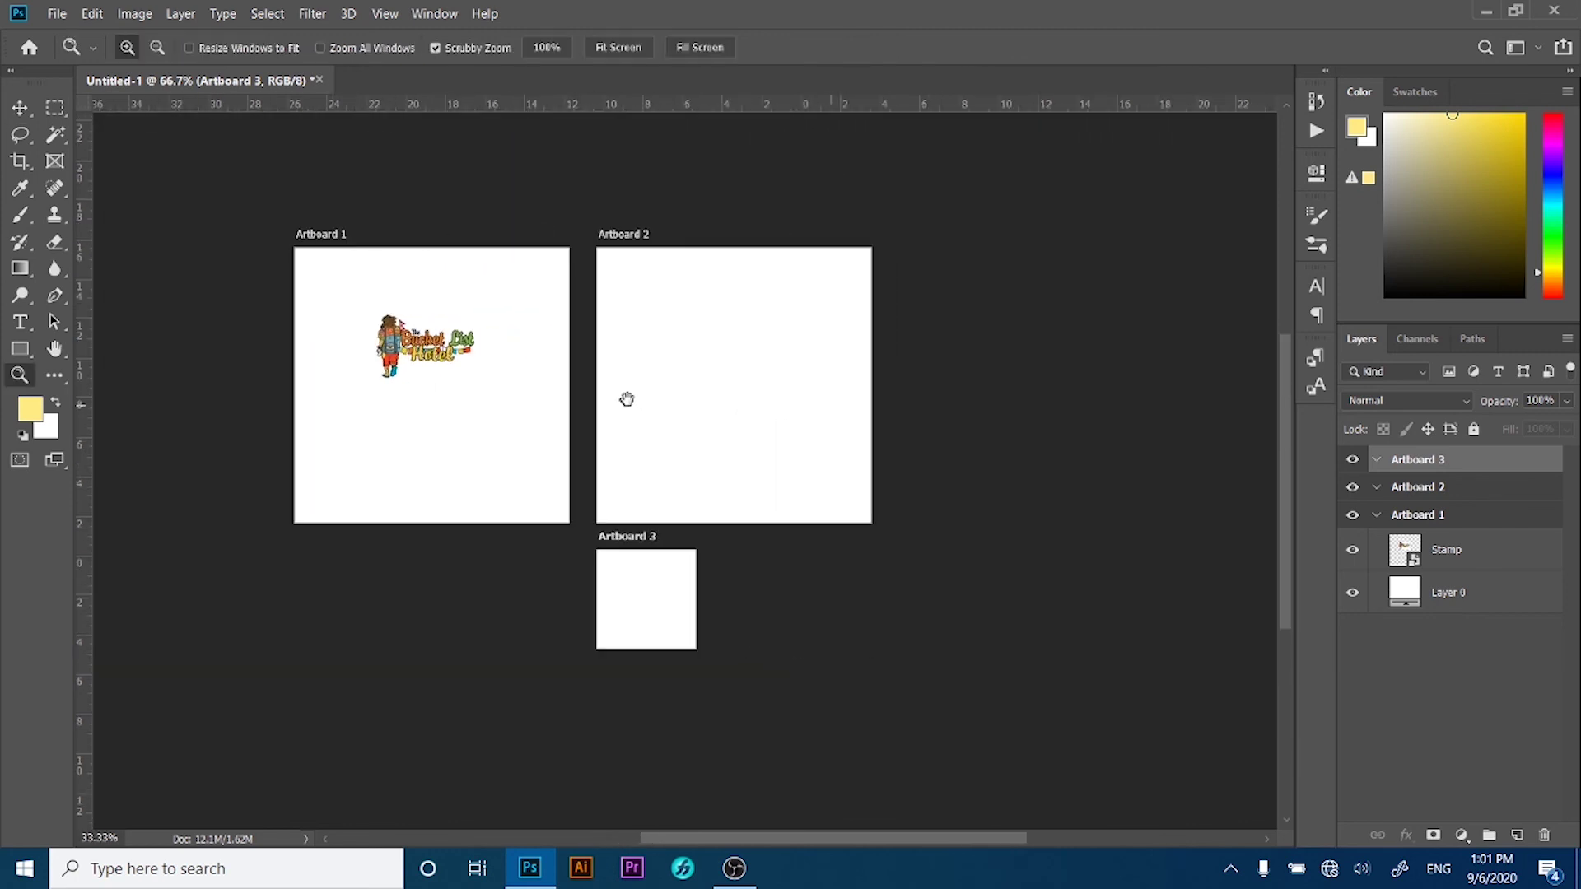
{"action": "key", "text": "v"}
{"action": "left_click", "coordinate": [680, 372]}
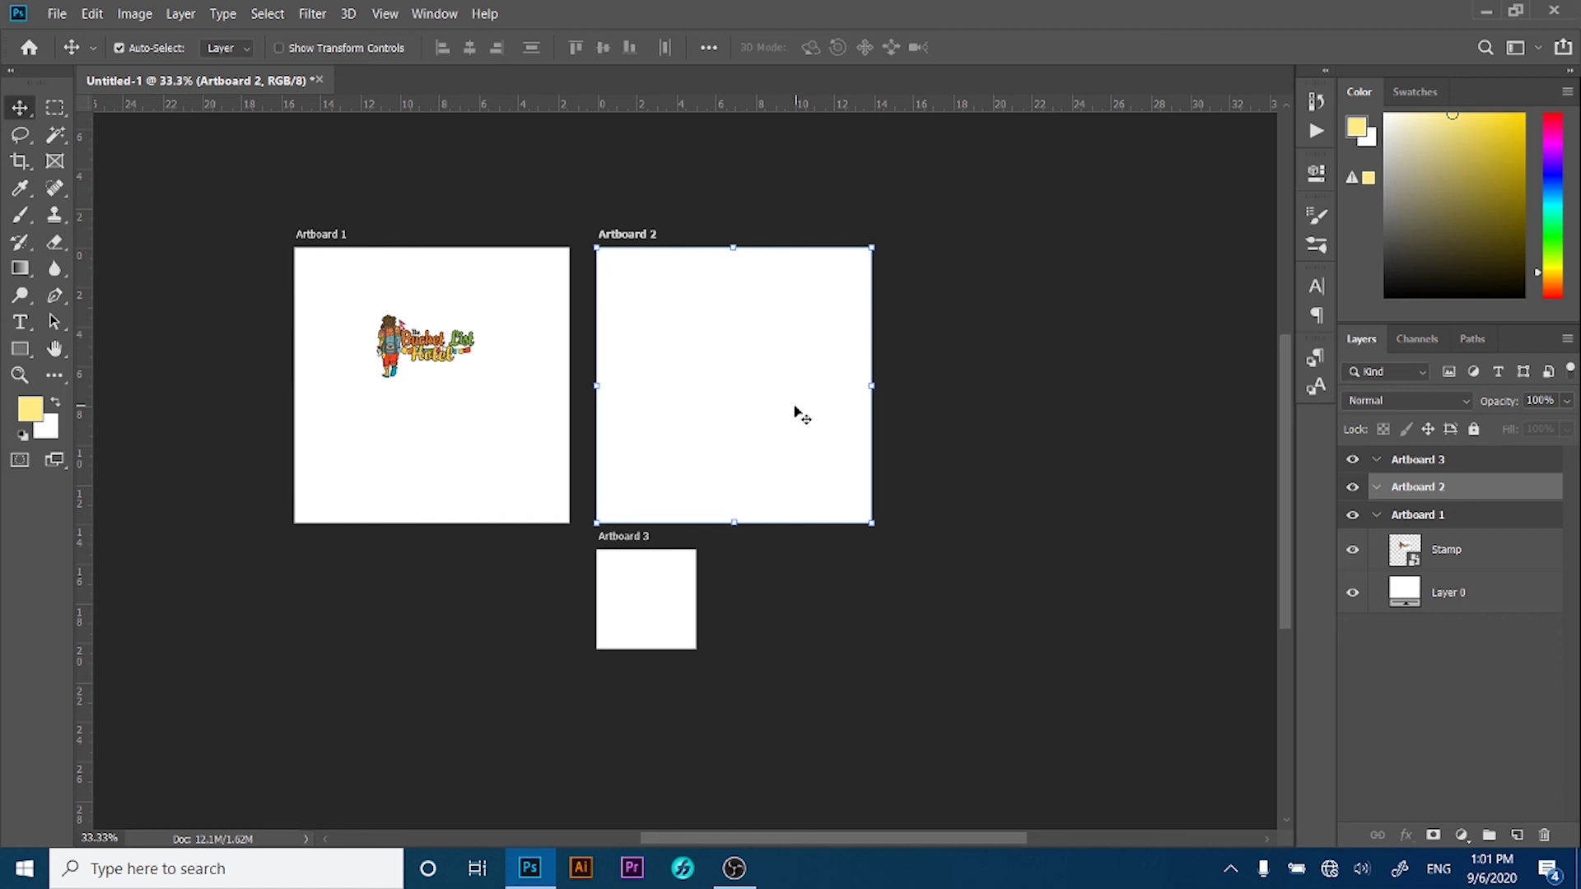
Select the Stamp logo and drag it slightly left and down within Artboard 1.
{"action": "right_click", "coordinate": [18, 109]}
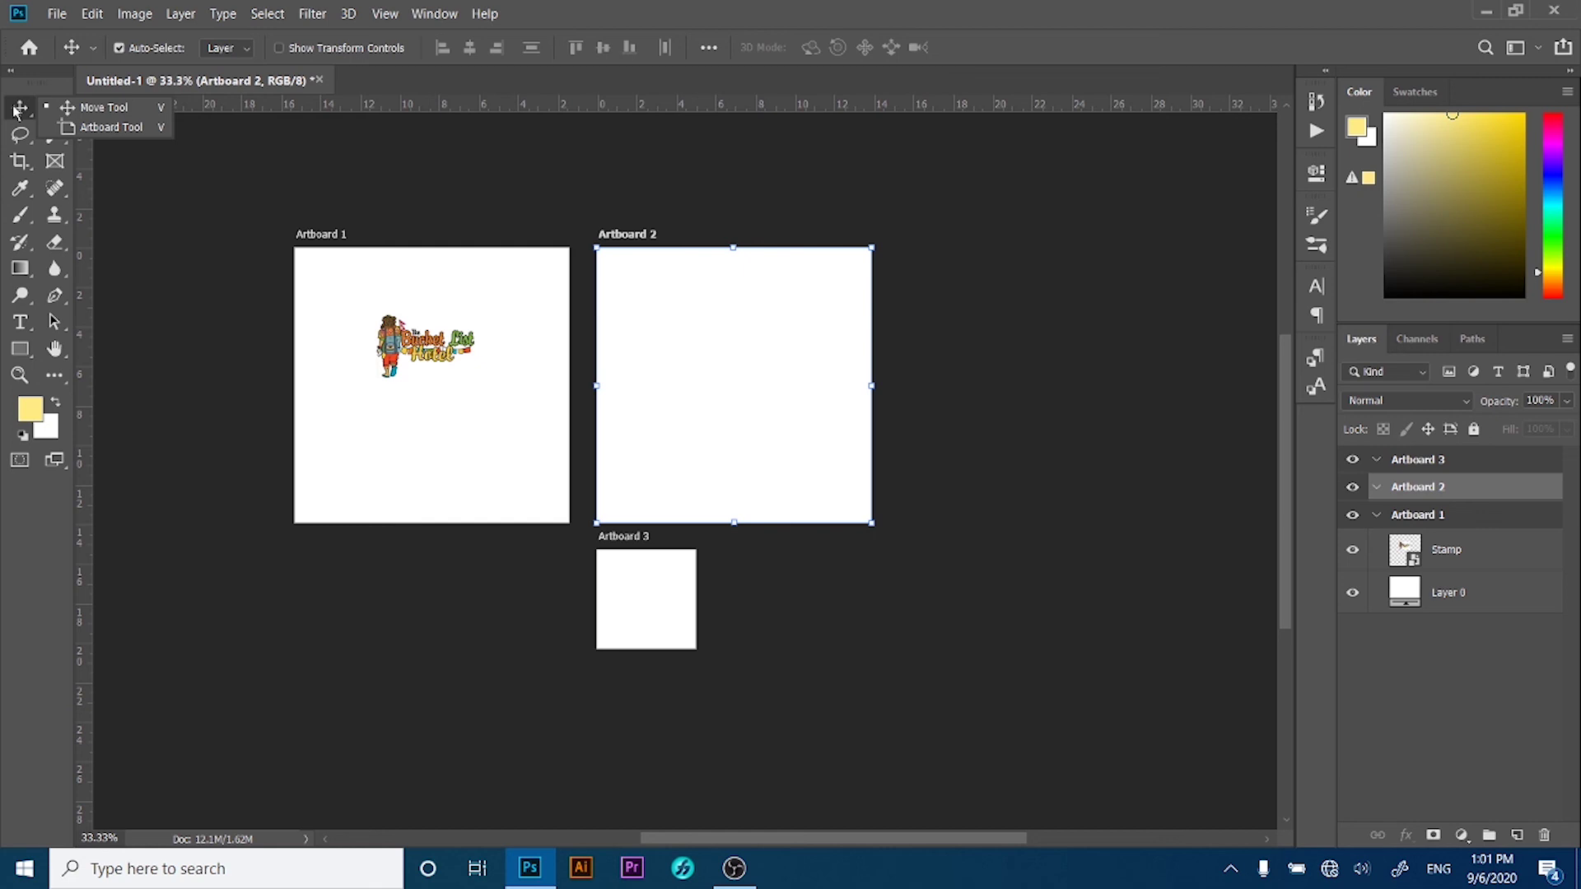
{"action": "left_click", "coordinate": [423, 341]}
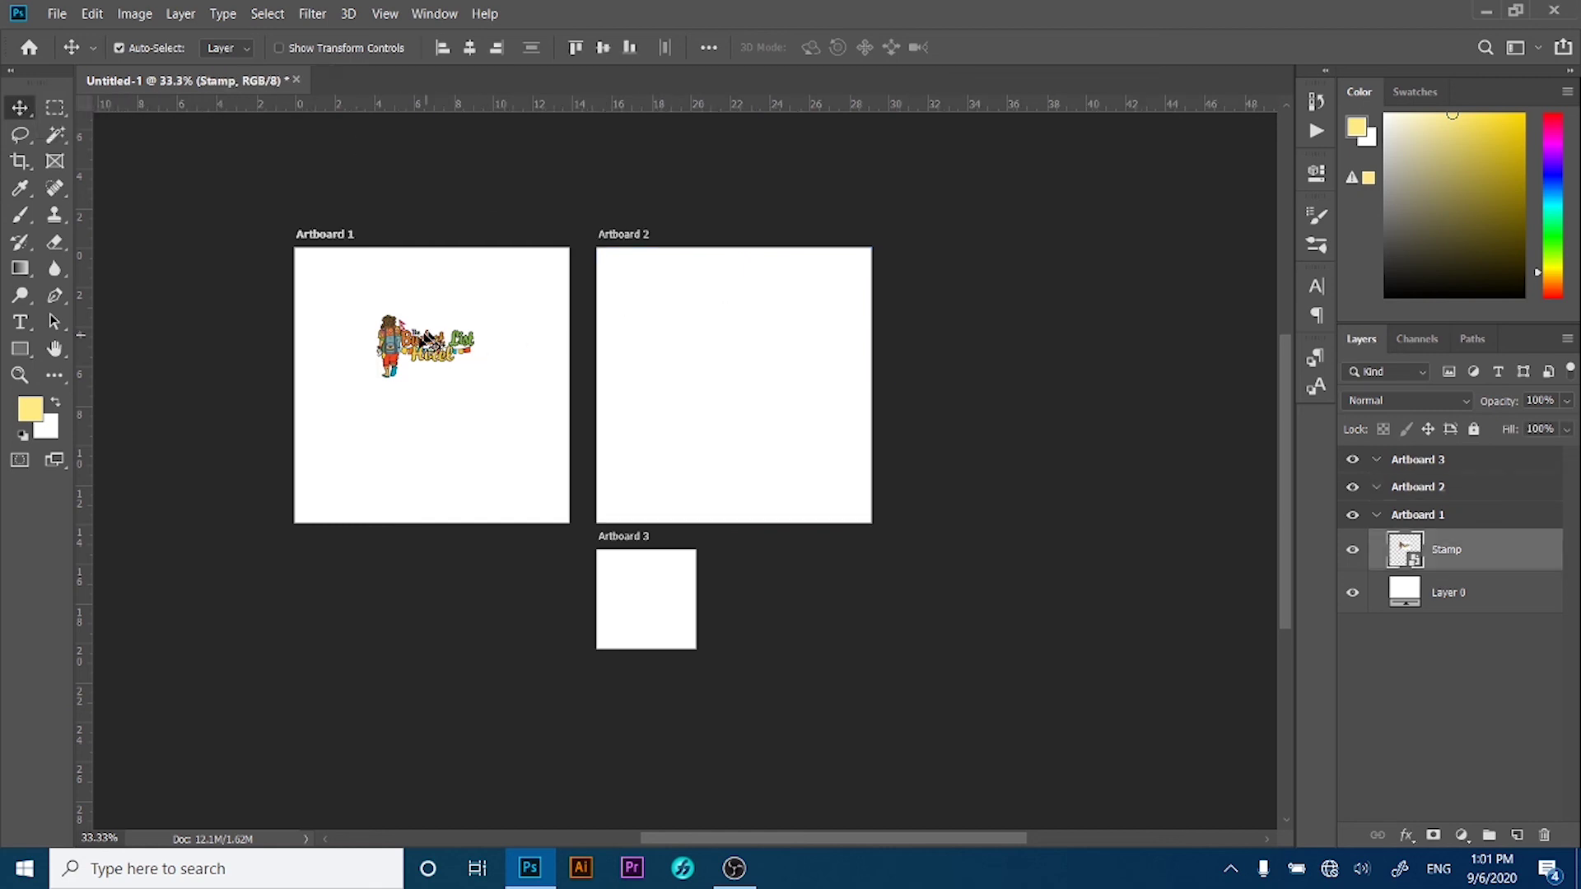
{"action": "mouse_move", "coordinate": [423, 341]}
{"action": "left_mouse_down"}
{"action": "mouse_move", "coordinate": [372, 379]}
{"action": "mouse_move", "coordinate": [370, 355]}
{"action": "left_mouse_up"}
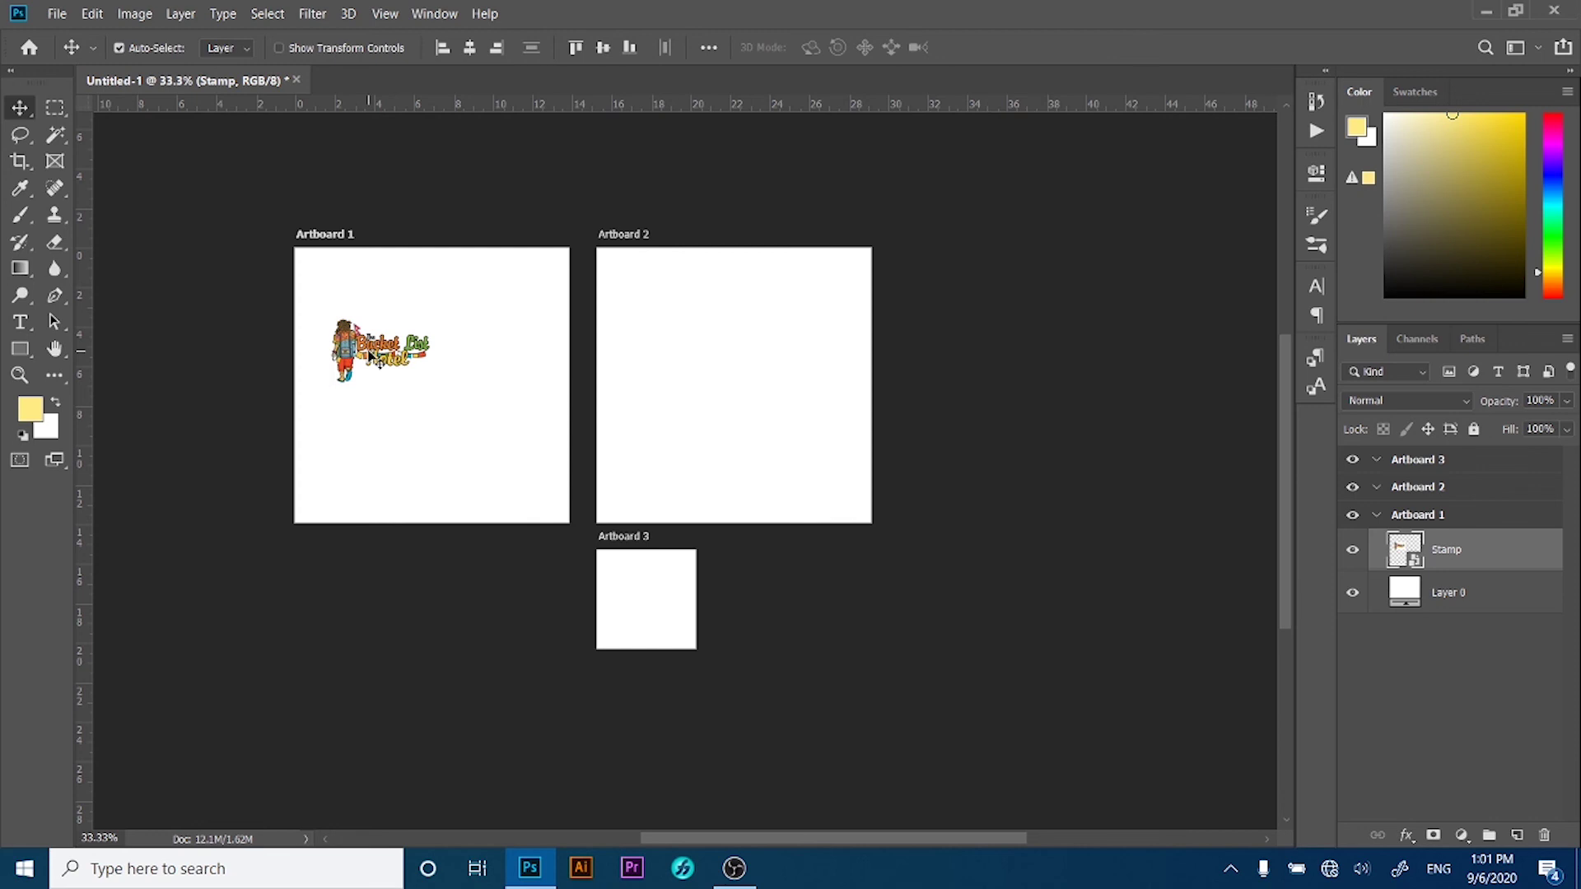